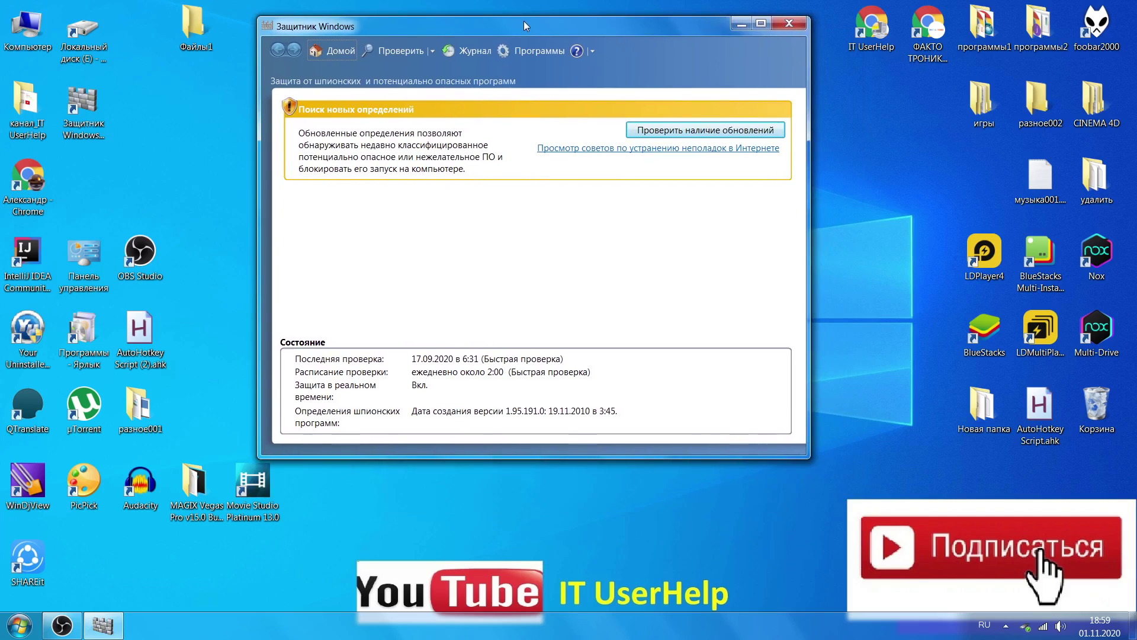
mouse_move(612, 32)
mouse_down()
mouse_move(587, 27)
mouse_move(640, 26)
mouse_move(610, 26)
mouse_up()
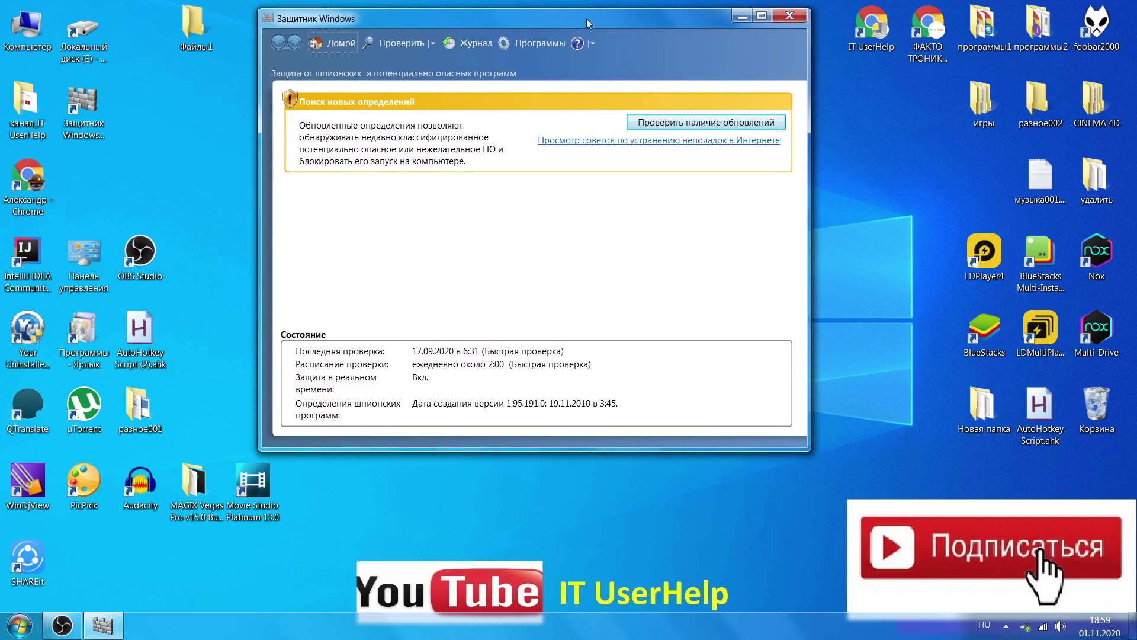
mouse_move(455, 15)
mouse_down()
mouse_move(504, 37)
mouse_move(410, 35)
mouse_move(406, 16)
mouse_move(439, 17)
mouse_up()
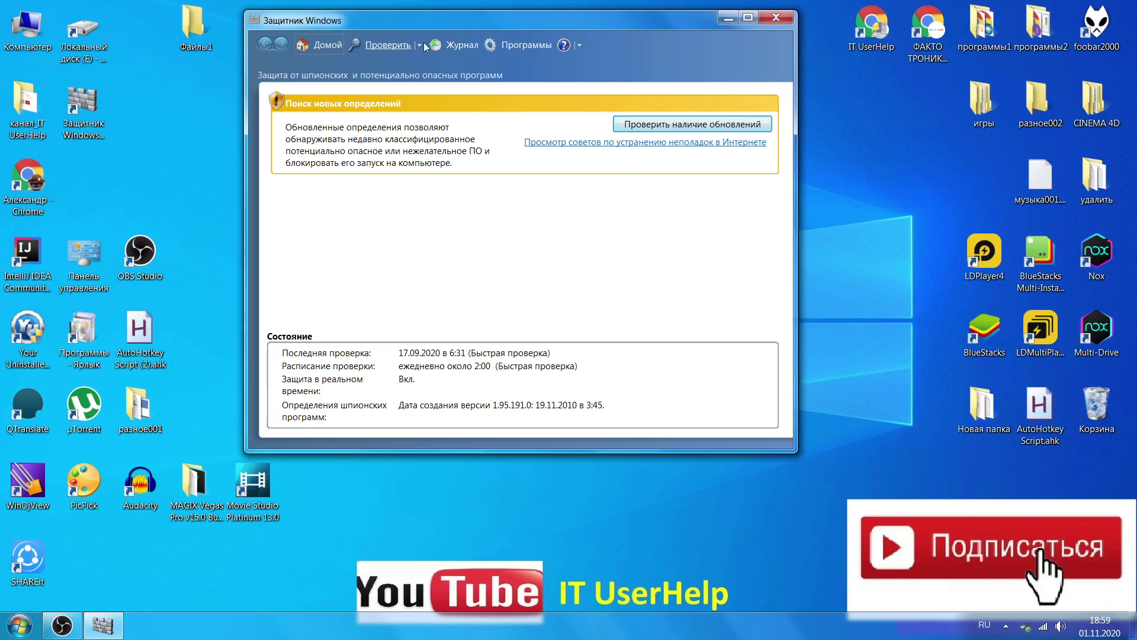
mouse_move(397, 20)
mouse_down()
mouse_move(507, 77)
mouse_move(385, 26)
mouse_up()
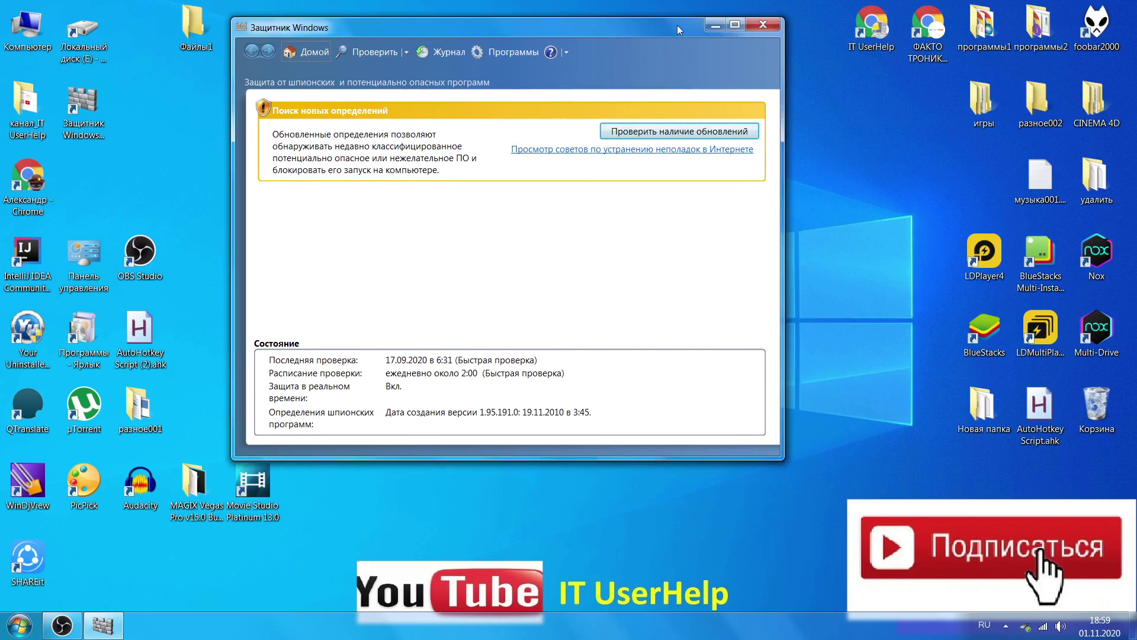
- Close Windows Defender, then create an empty text document with the default name in the desktop folder ПАПКА 001
click(762, 26)
double_click(585, 113)
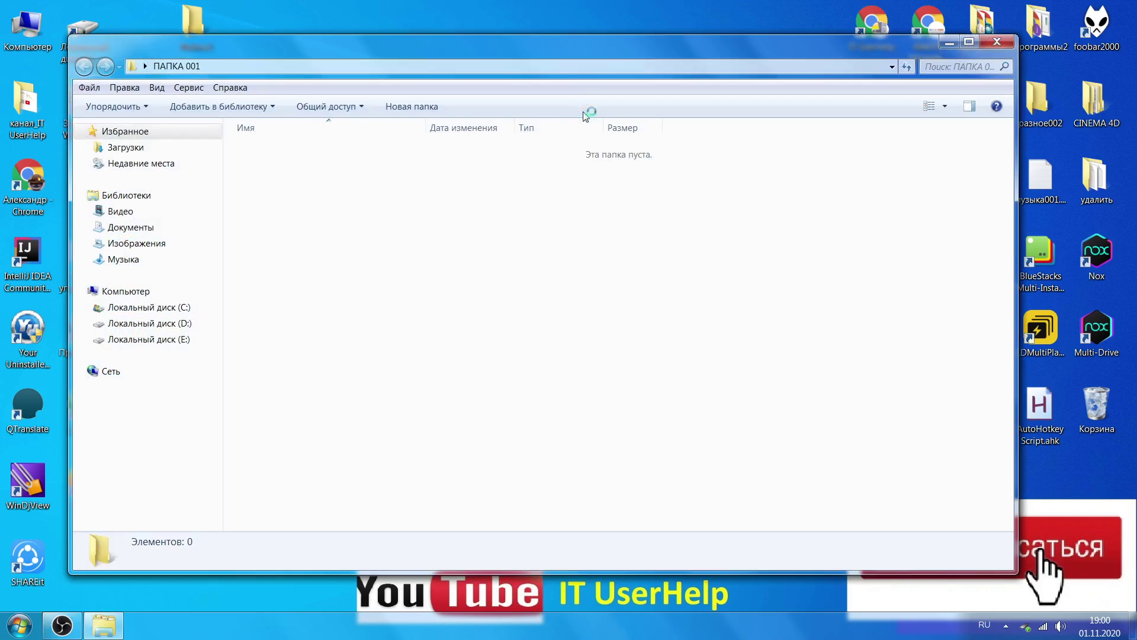
right_click(367, 215)
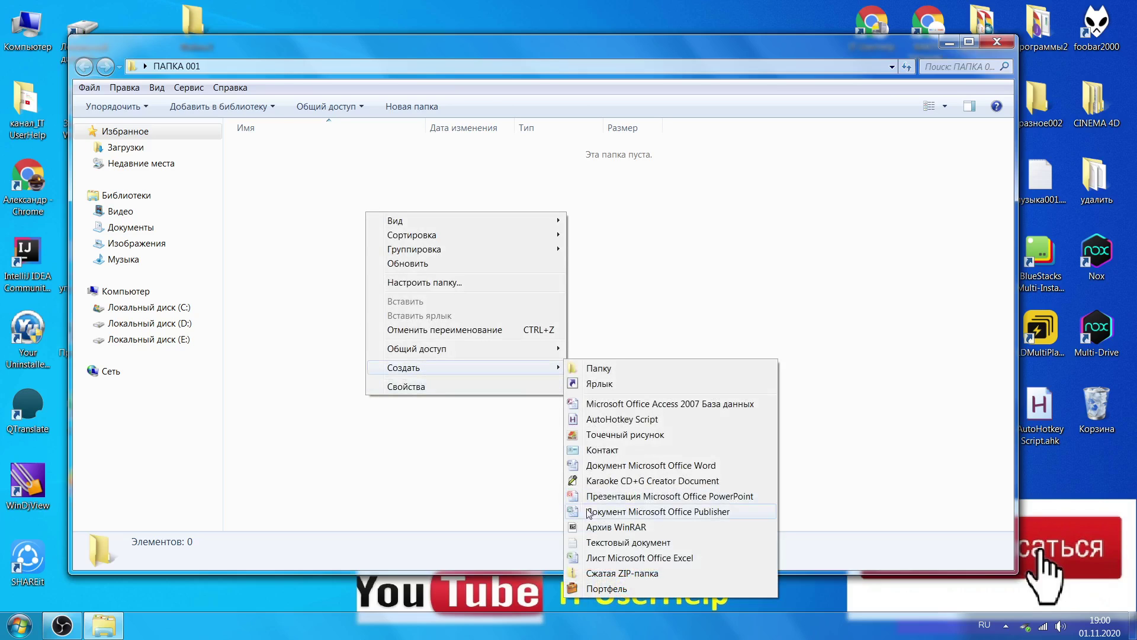
click(628, 542)
click(331, 180)
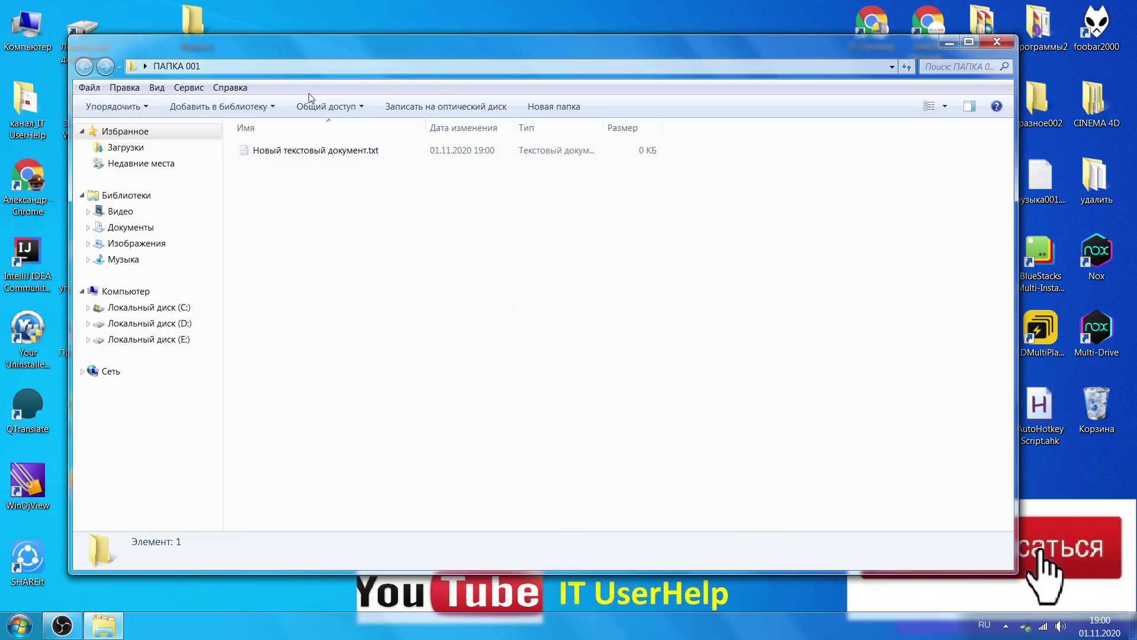
click(998, 41)
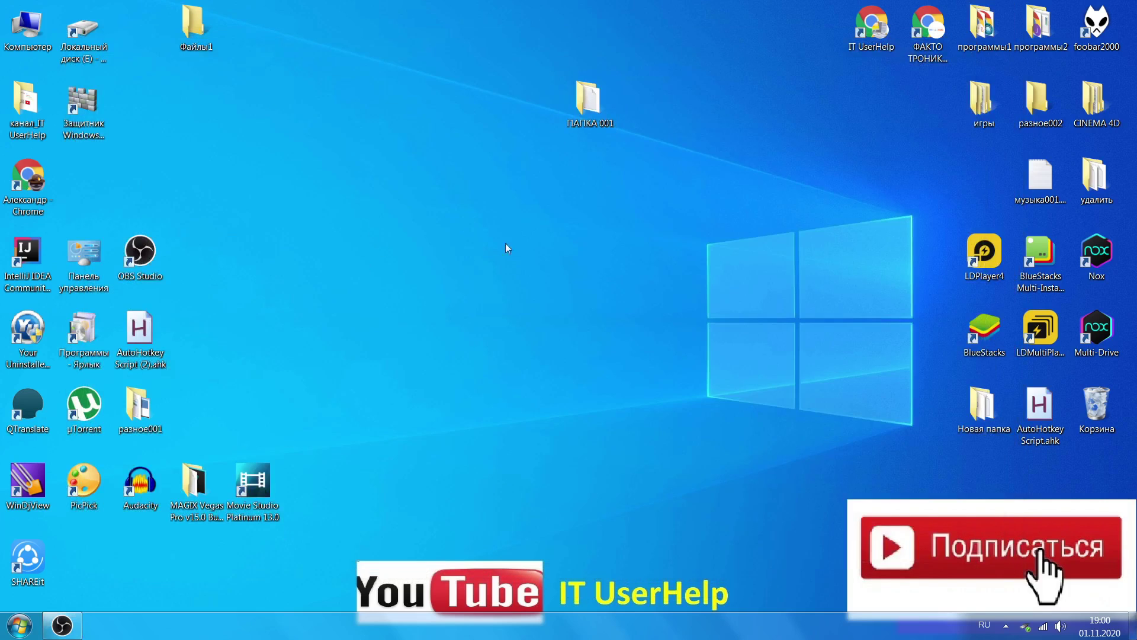
drag(720, 237, 655, 207)
mouse_move(726, 233)
mouse_down()
mouse_move(469, 51)
mouse_move(463, 2)
mouse_move(727, 248)
mouse_move(713, 180)
mouse_move(485, 105)
mouse_move(475, 53)
mouse_move(582, 60)
mouse_move(681, 204)
mouse_move(712, 218)
mouse_up()
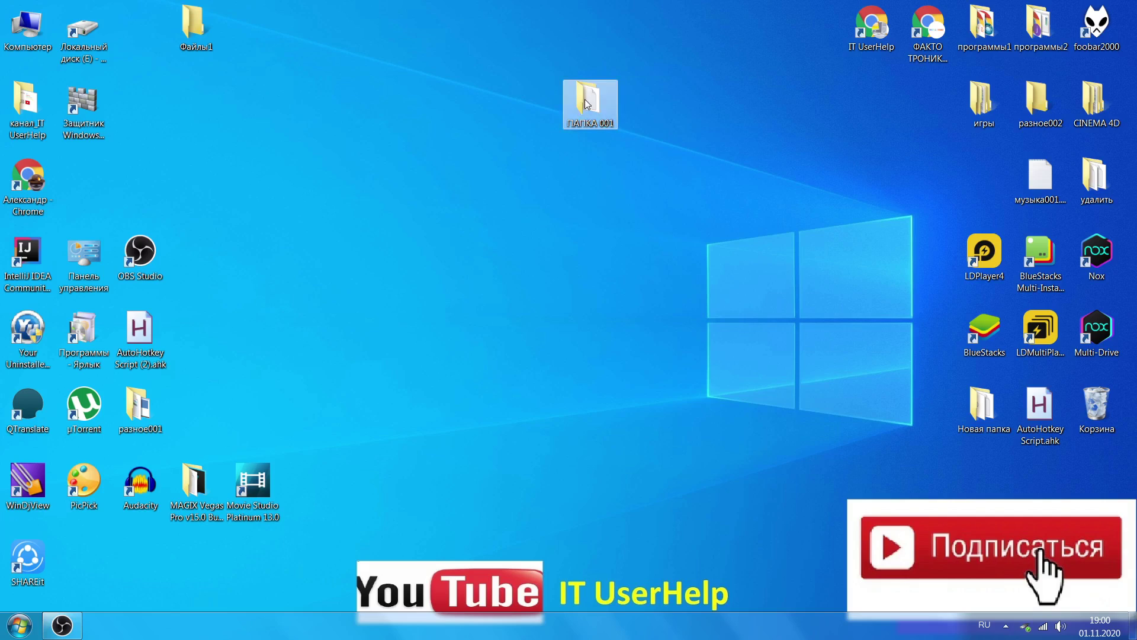
click(521, 220)
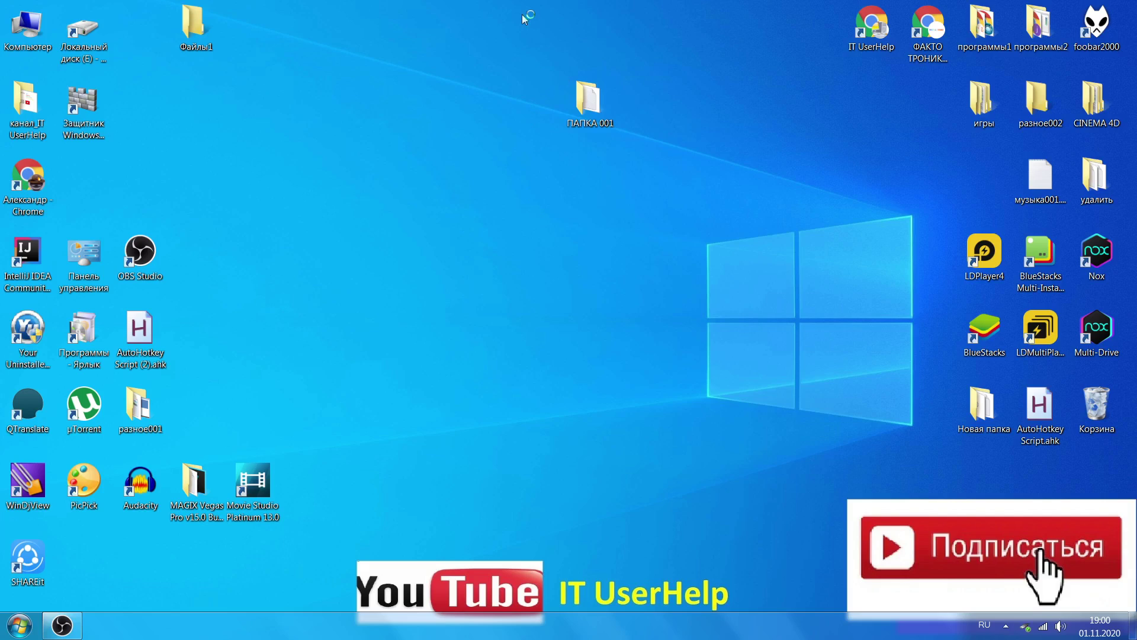
drag(494, 27, 623, 134)
- Open the desktop folder ПАПКА 001 to check its contents, then close it
double_click(604, 105)
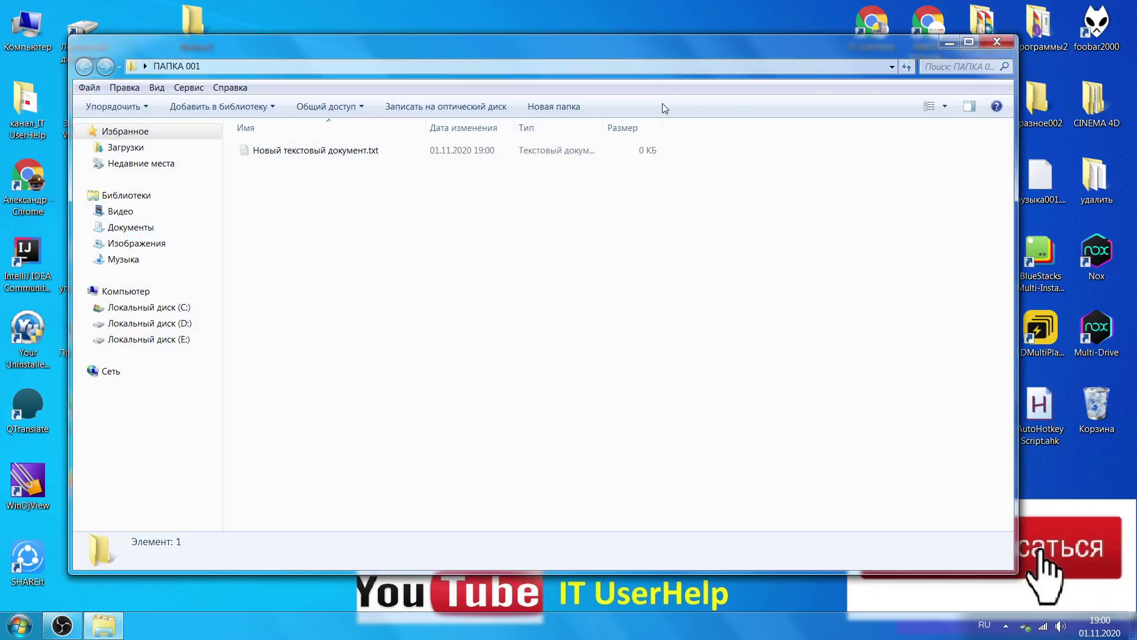
drag(1009, 175, 854, 173)
drag(679, 57, 726, 50)
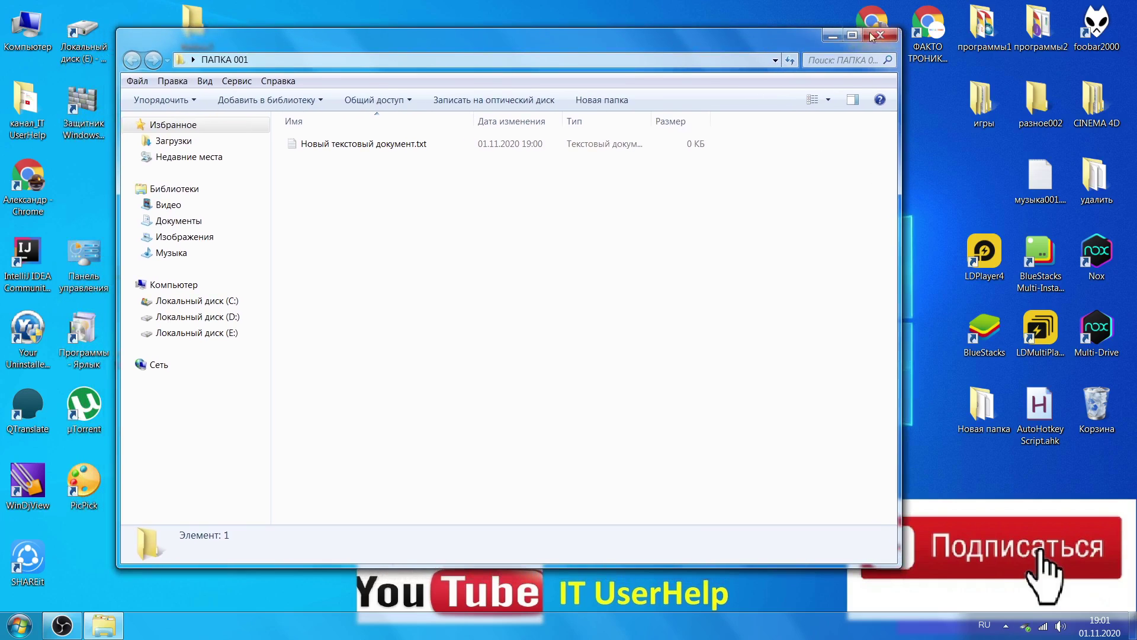
click(879, 36)
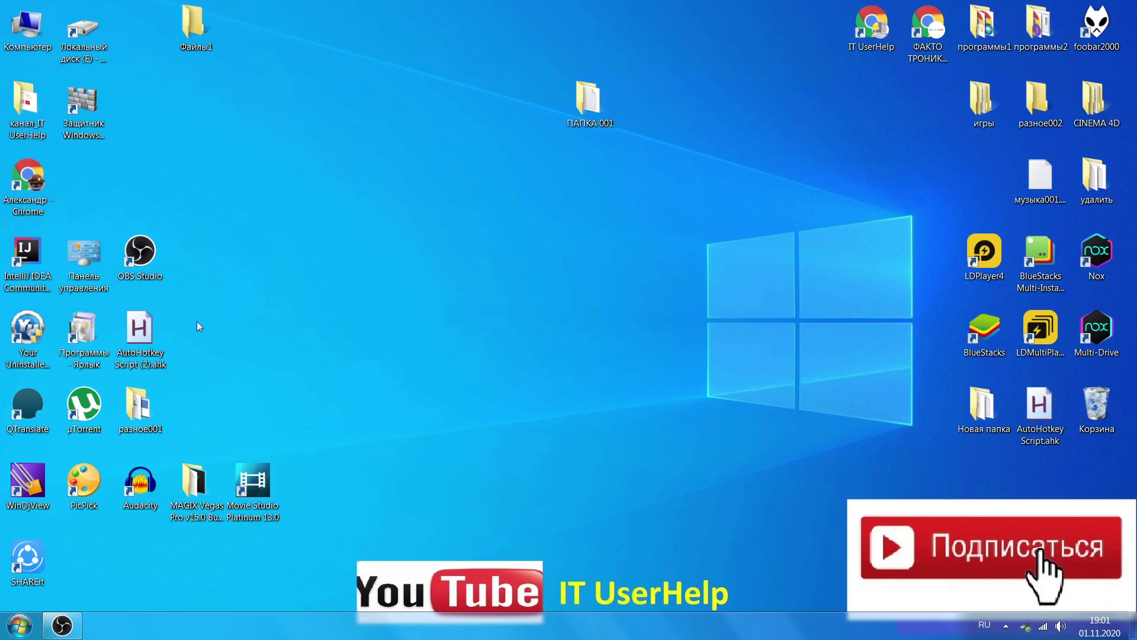
- Show the Control Panel items as small icons and open Защитник Windows from there, closing the Control Panel
double_click(83, 247)
key(alt+F4)
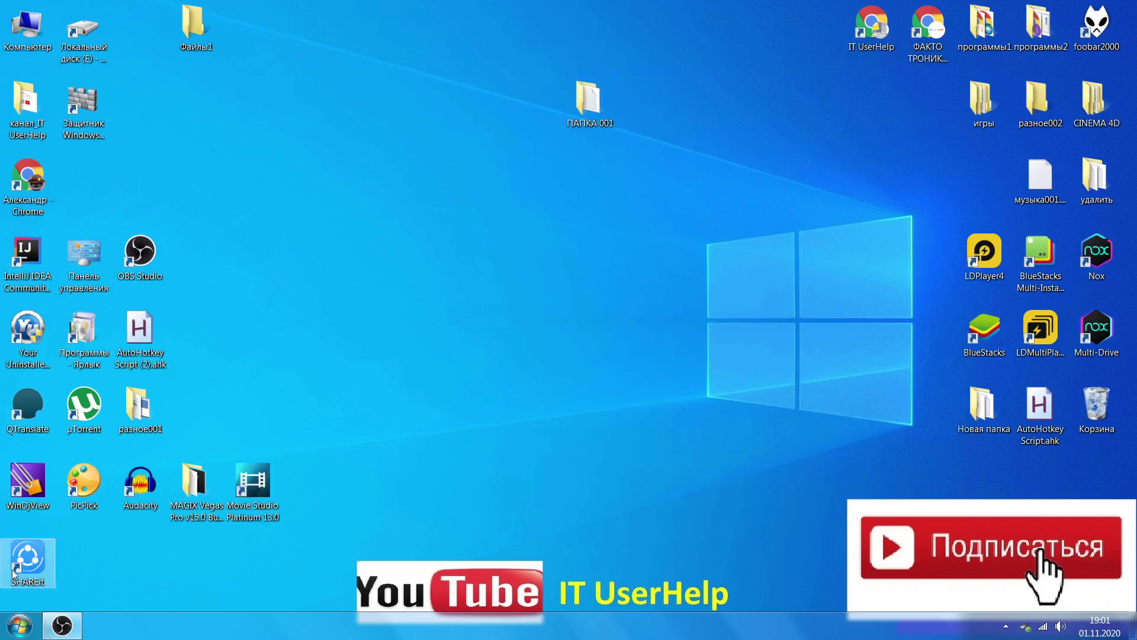
click(20, 626)
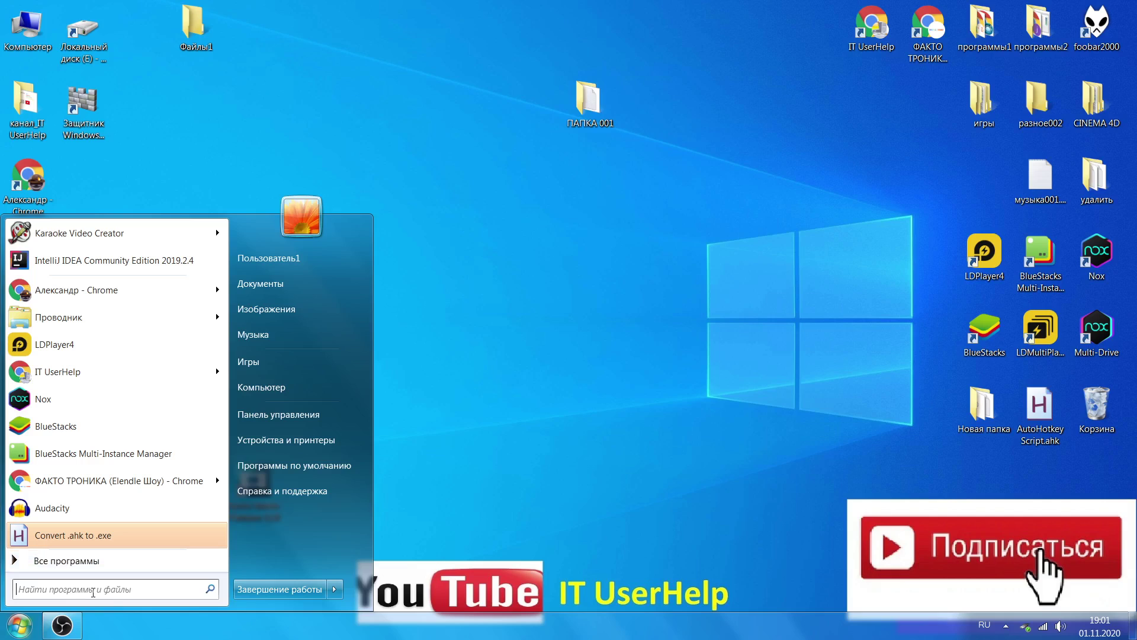
click(289, 415)
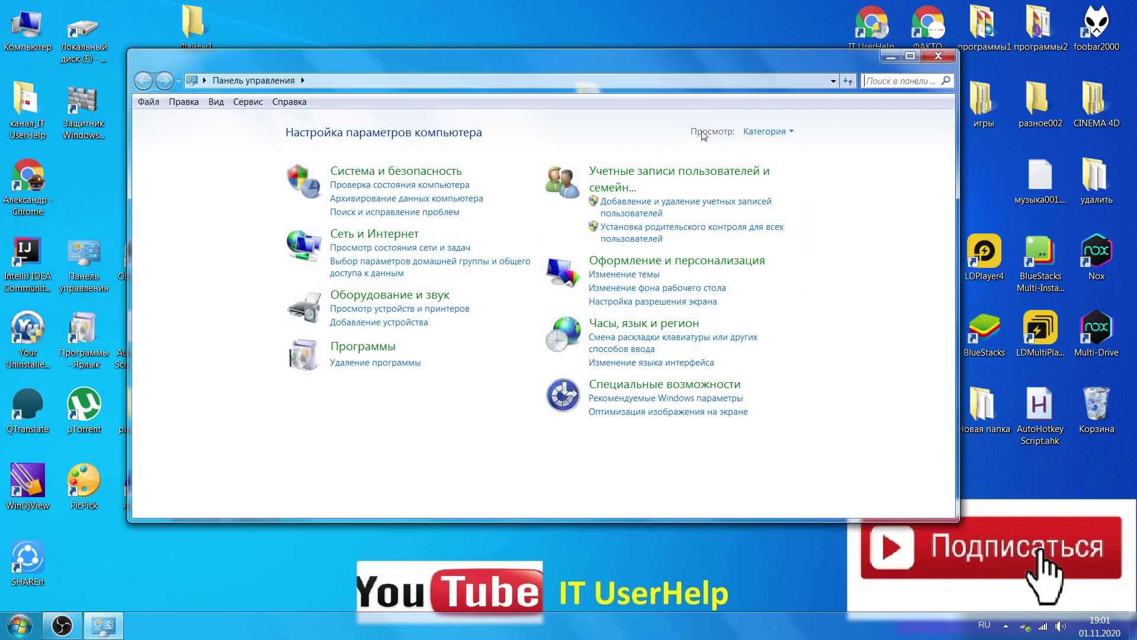
click(777, 133)
click(776, 178)
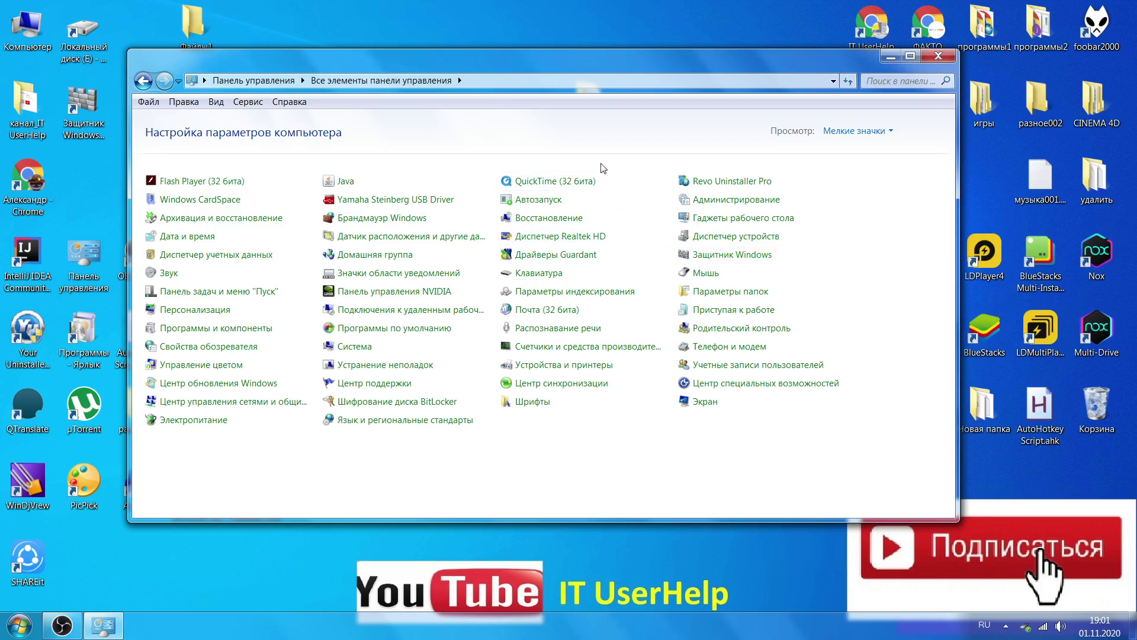
click(750, 261)
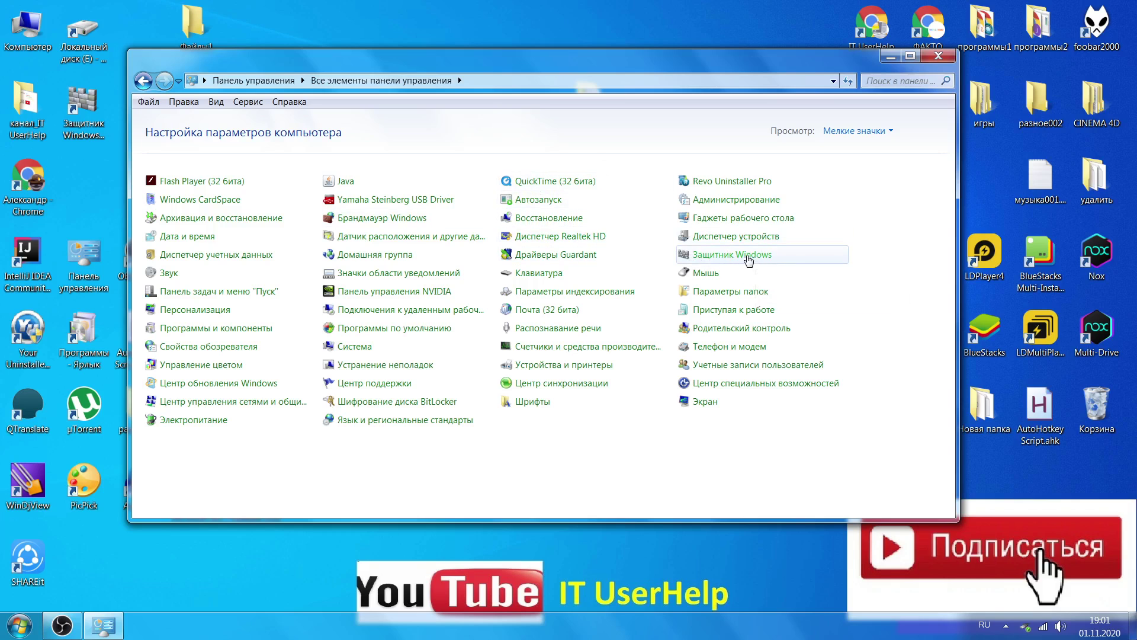
click(939, 56)
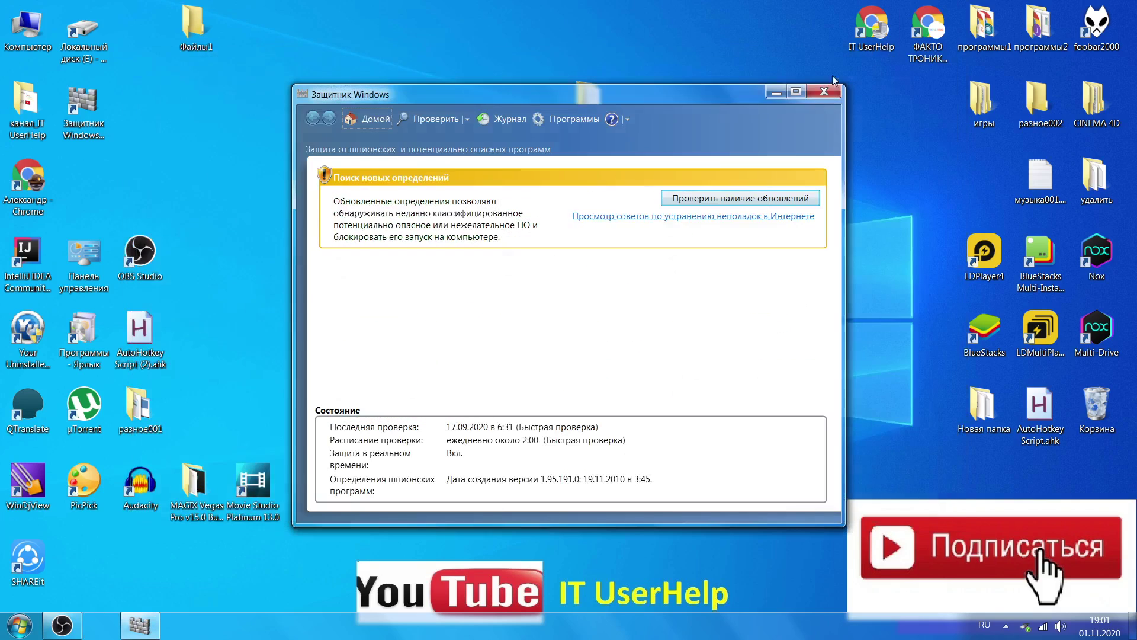
- Start a quick scan of the computer in Windows Defender and cancel it
drag(669, 105, 636, 55)
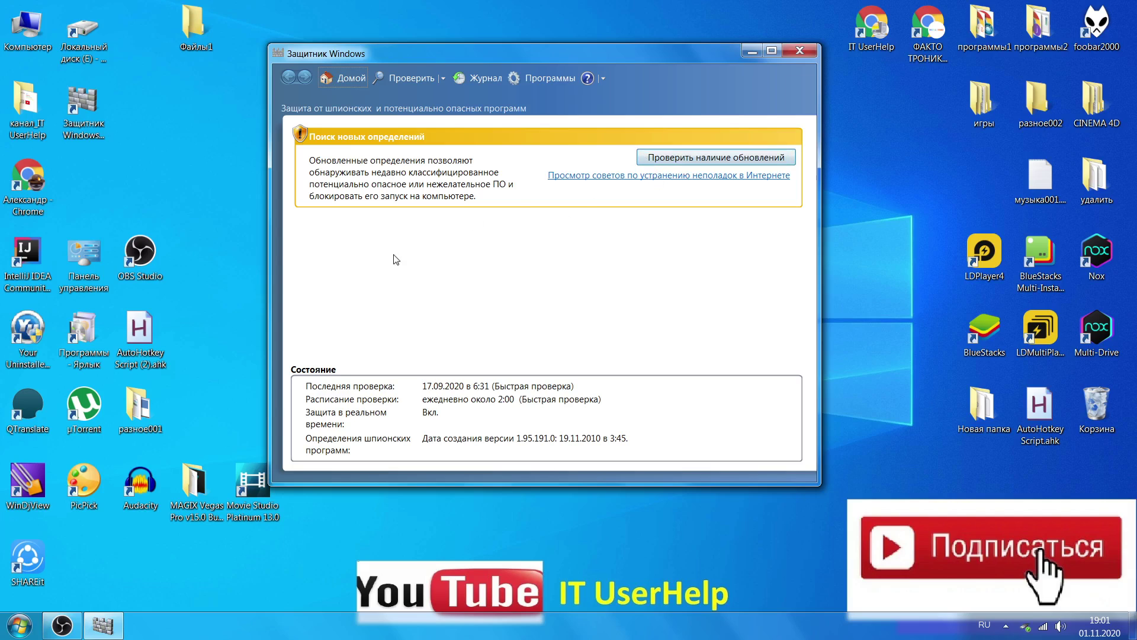
click(410, 78)
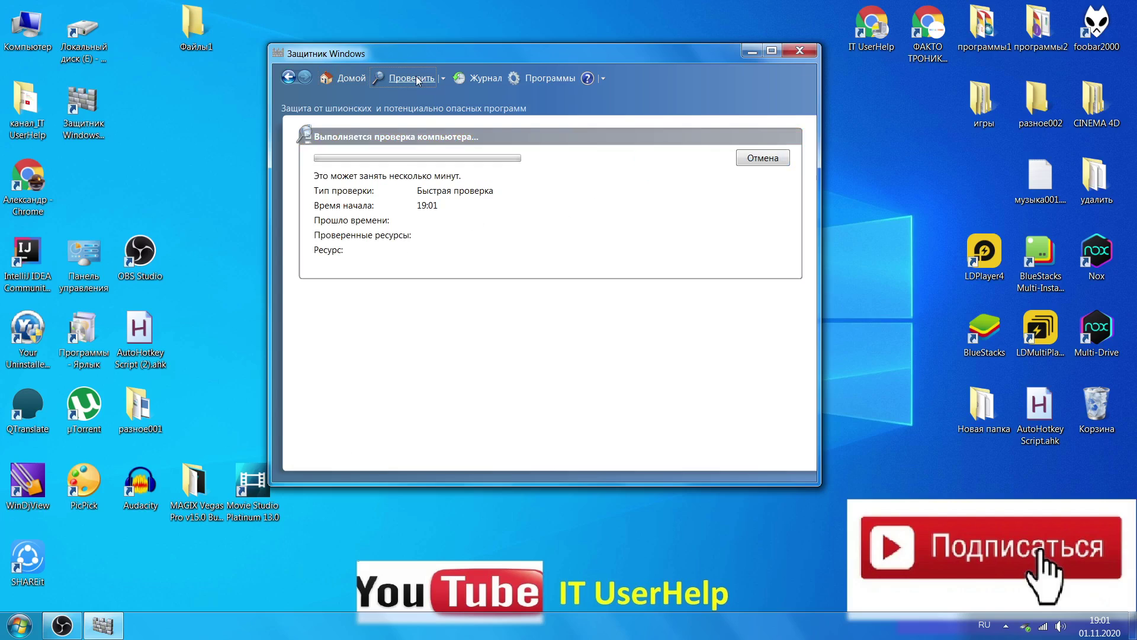
click(765, 159)
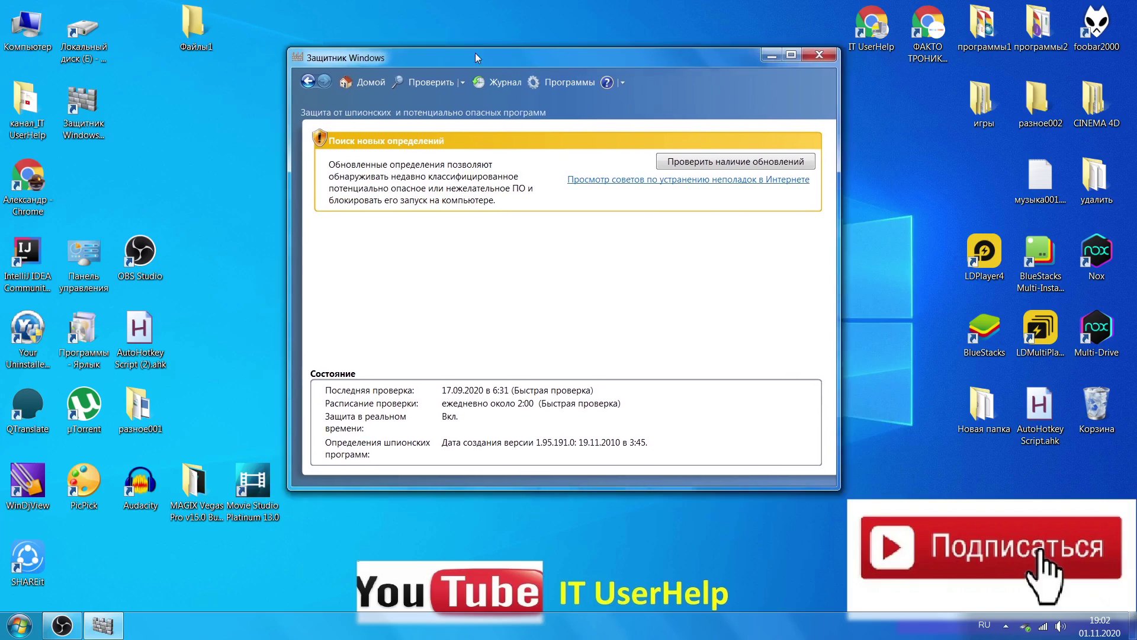
drag(475, 52, 434, 56)
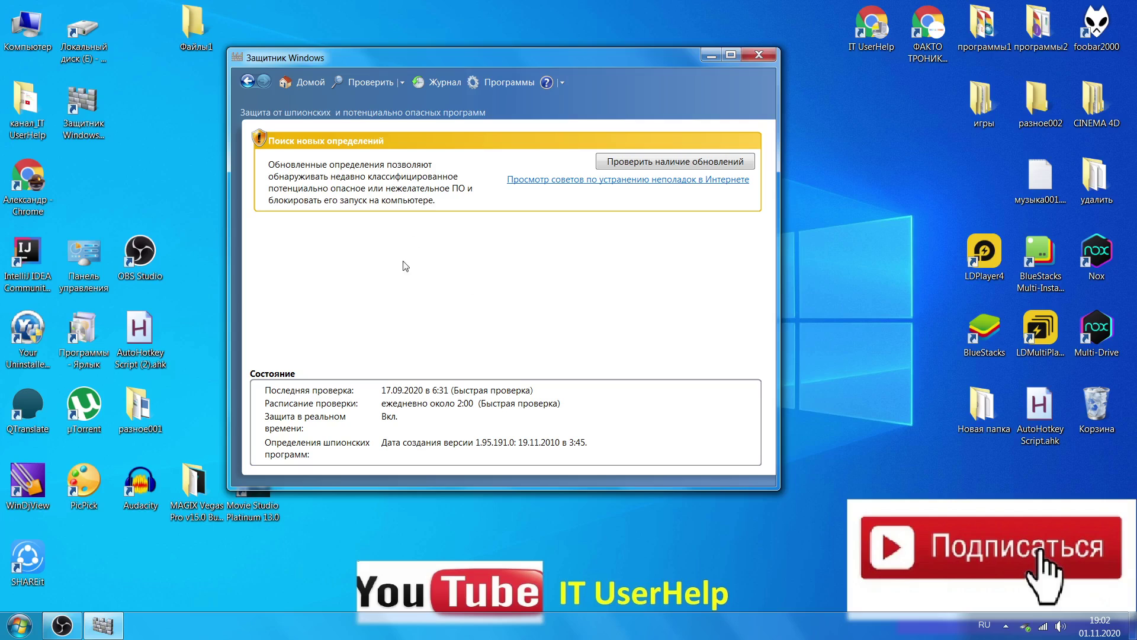
drag(524, 70, 520, 22)
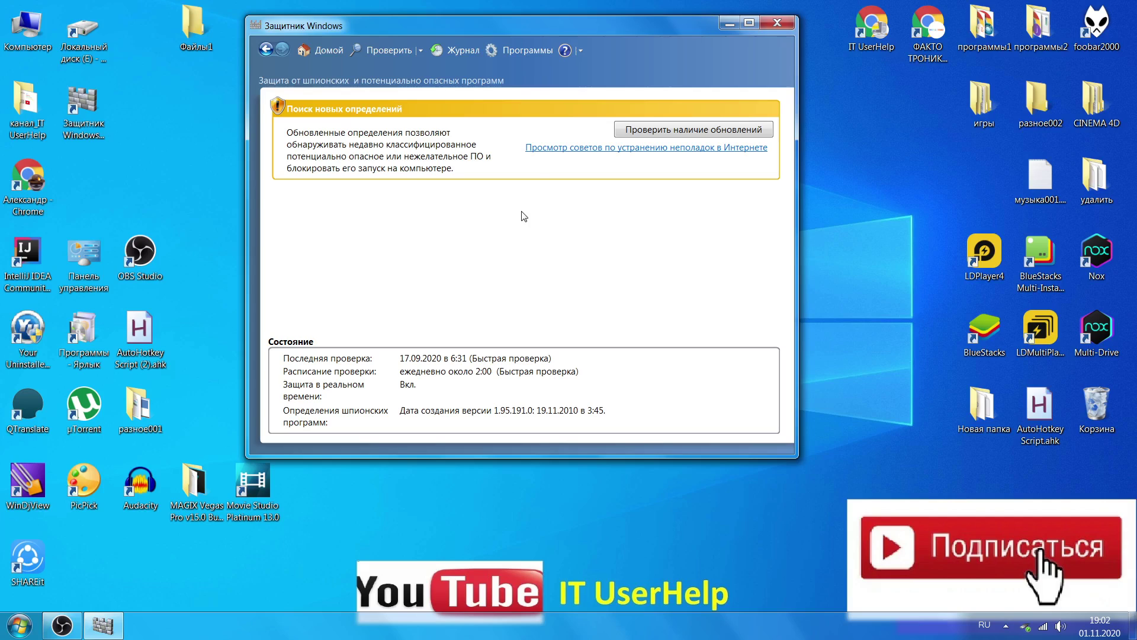
- Look through the folder 29102020 inside Новая папка (10) on drive E:, then close the window
double_click(83, 29)
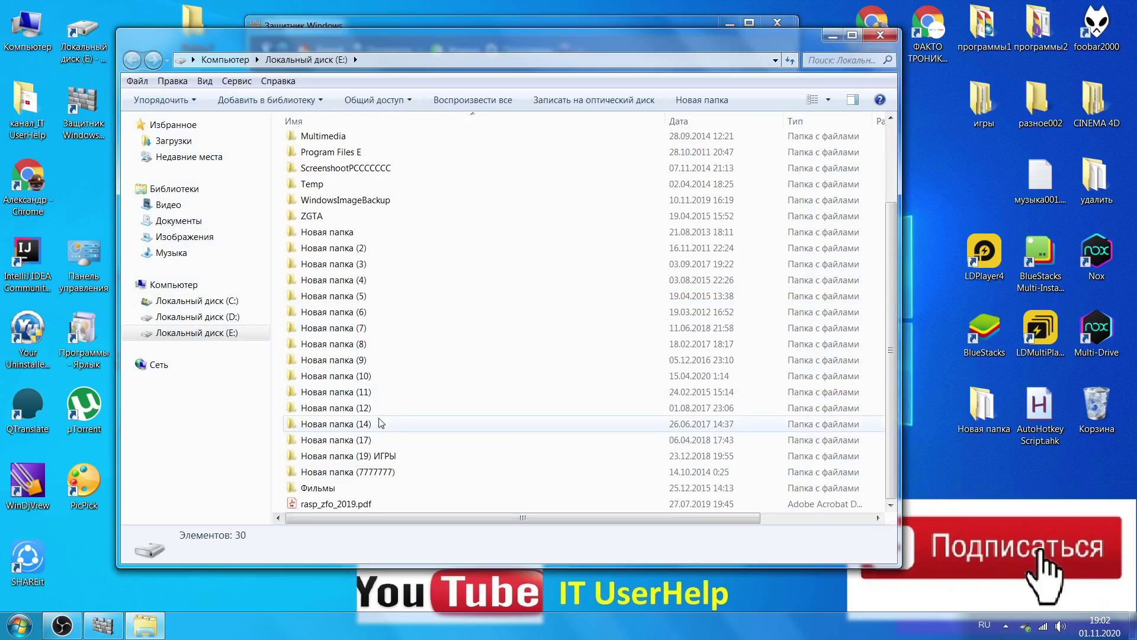
double_click(370, 377)
double_click(339, 176)
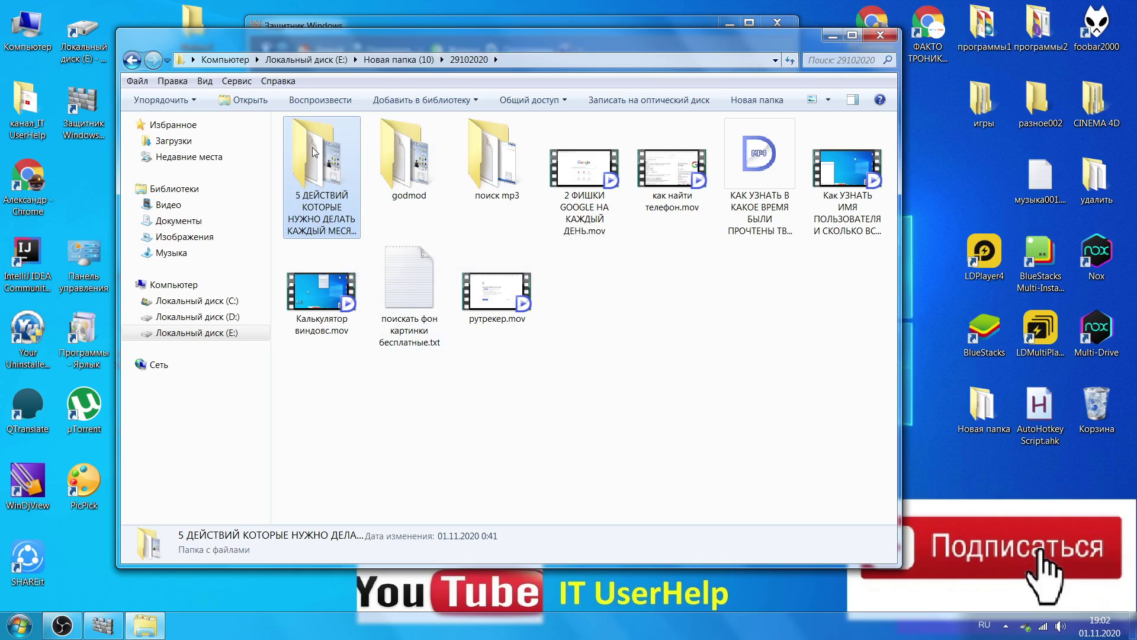
click(866, 37)
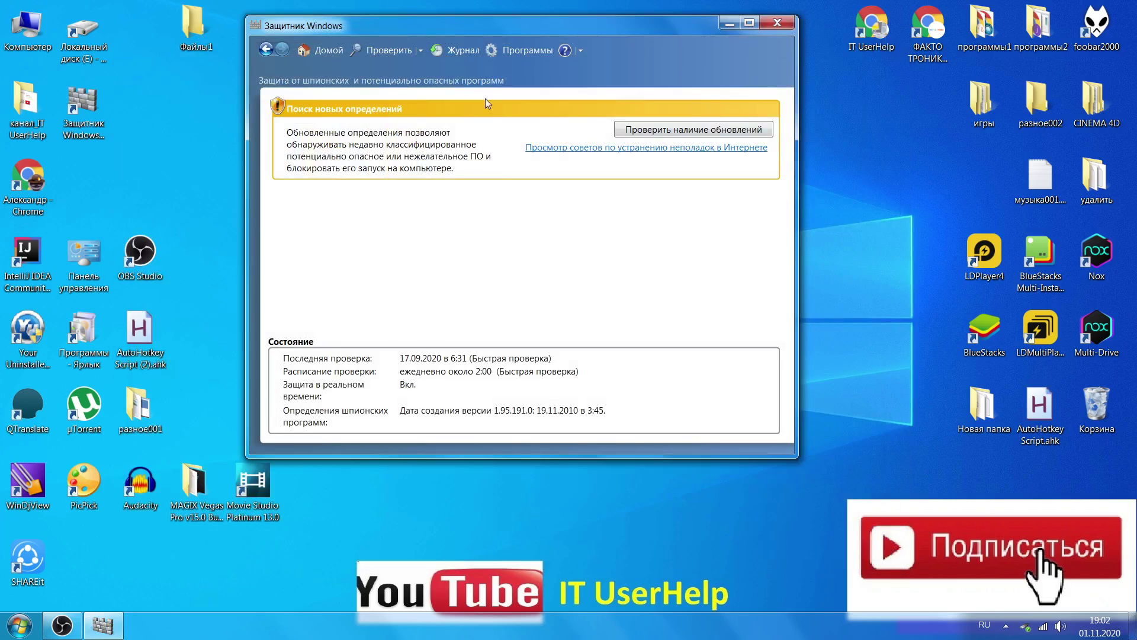
- Open the Windows Defender options (Параметры) and display the settings for excluded files and folders
click(495, 52)
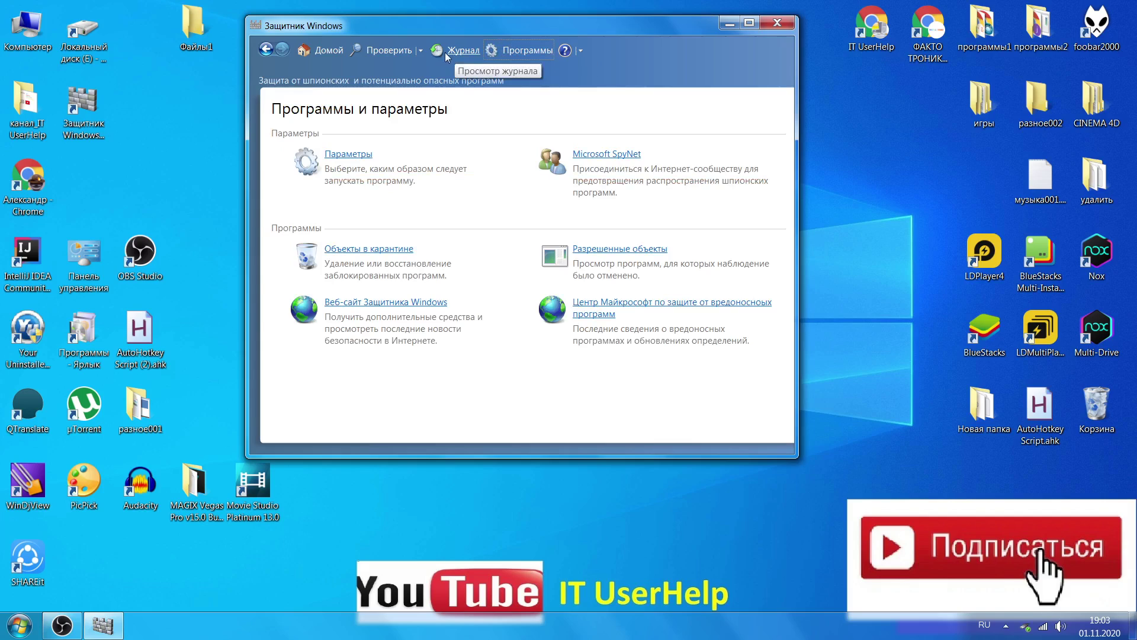
click(359, 155)
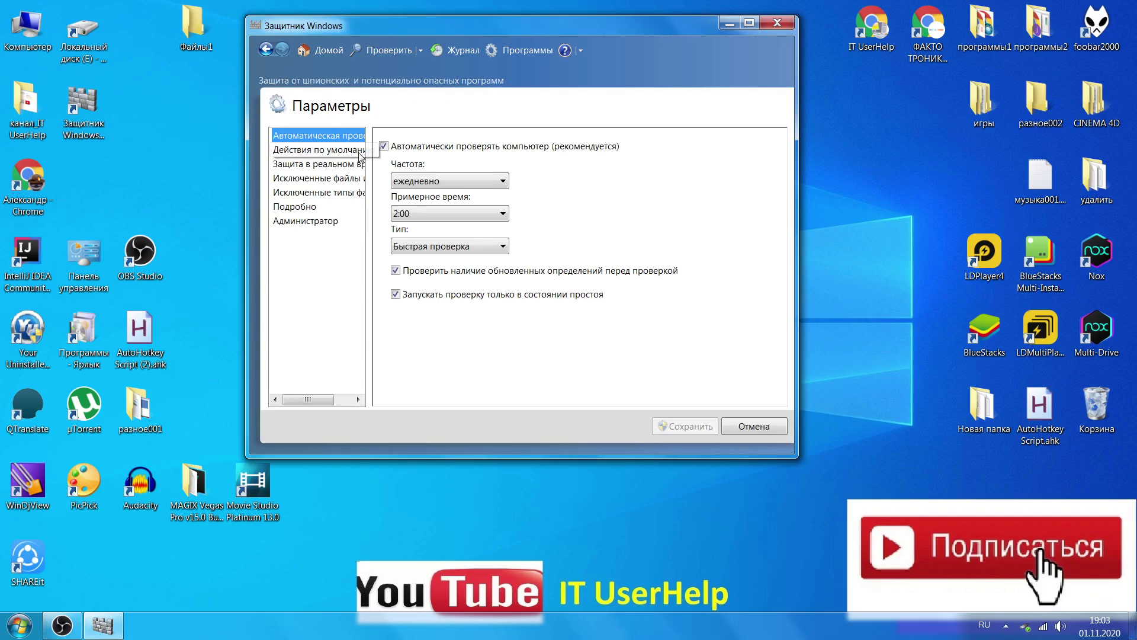
click(265, 50)
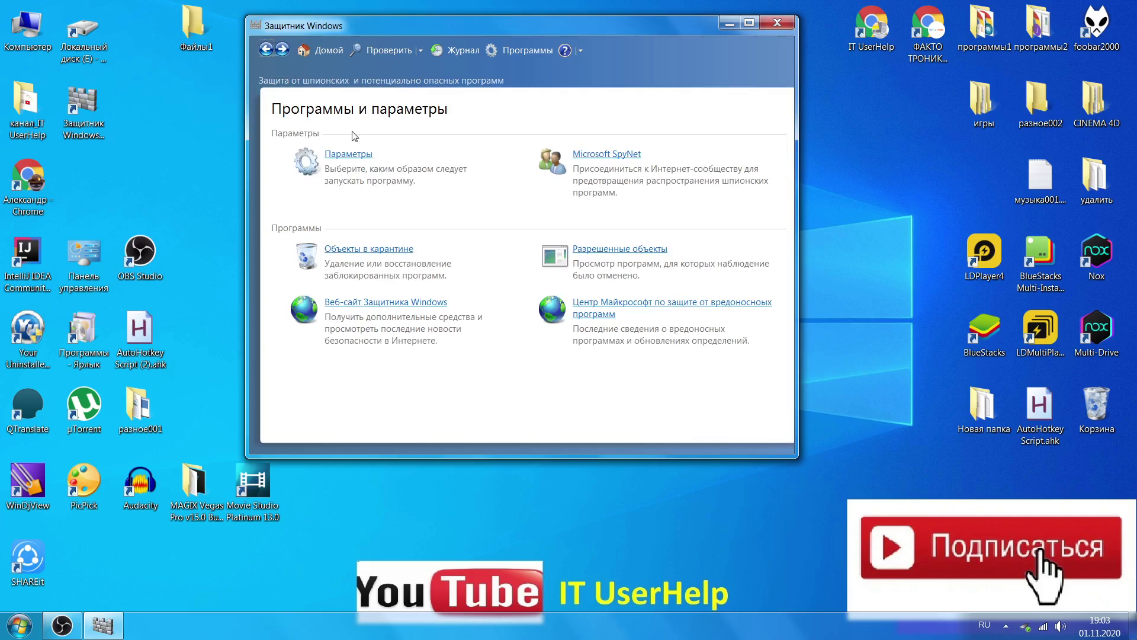
click(347, 154)
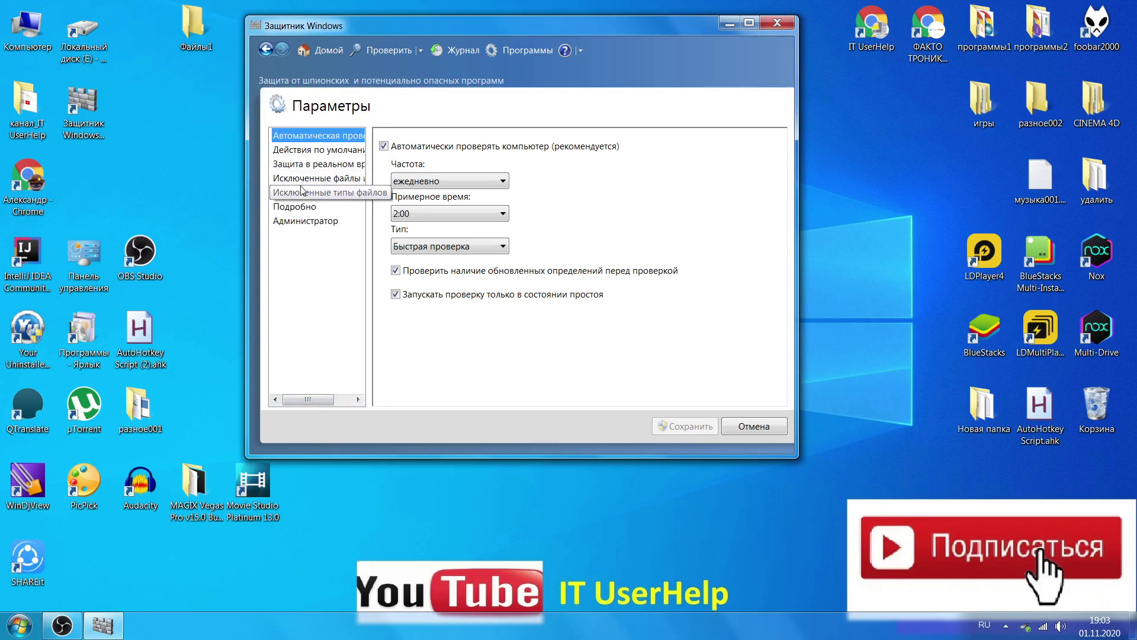
click(314, 178)
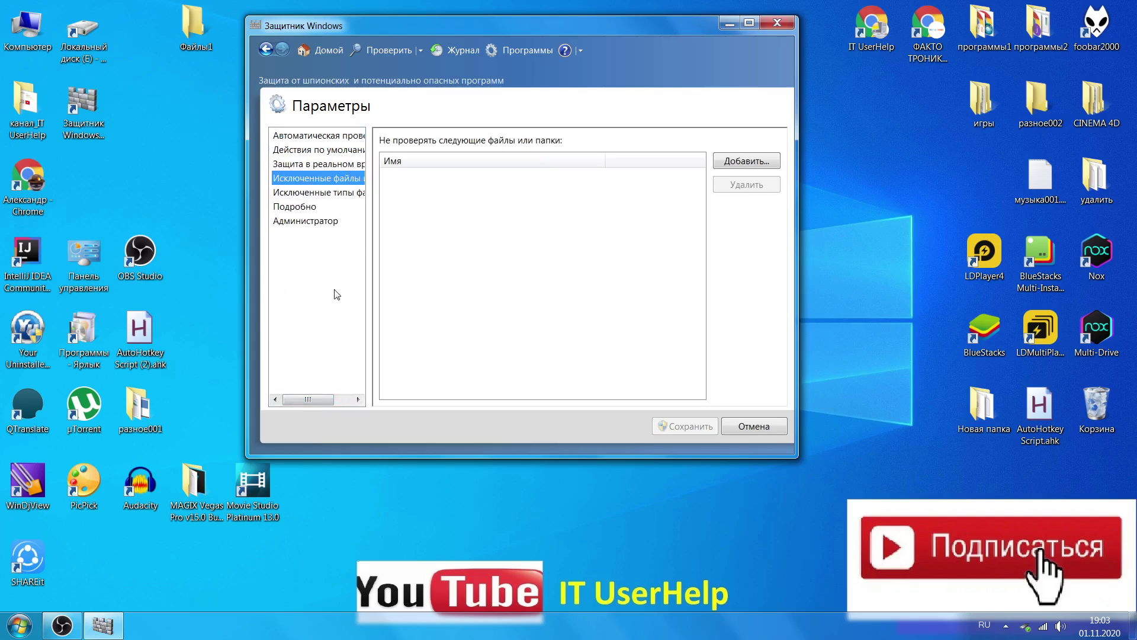
mouse_move(300, 404)
mouse_down()
mouse_move(317, 404)
mouse_move(294, 403)
mouse_up()
- Move the folder ПАПКА 001 from the desktop to the root of drive D:
drag(687, 23, 698, 228)
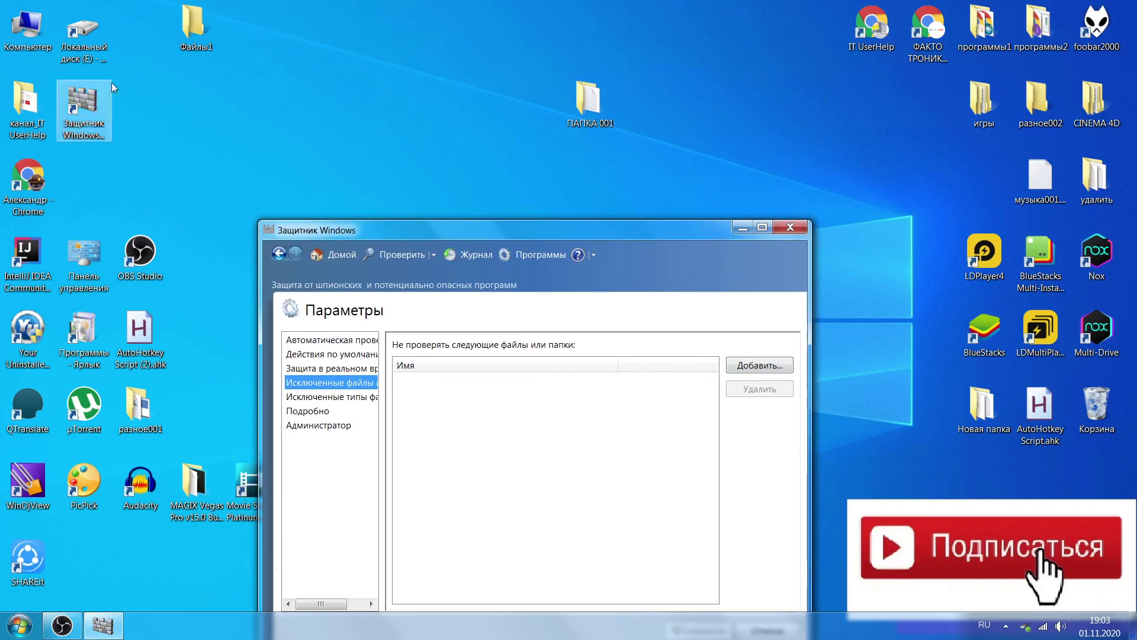
double_click(13, 37)
double_click(522, 155)
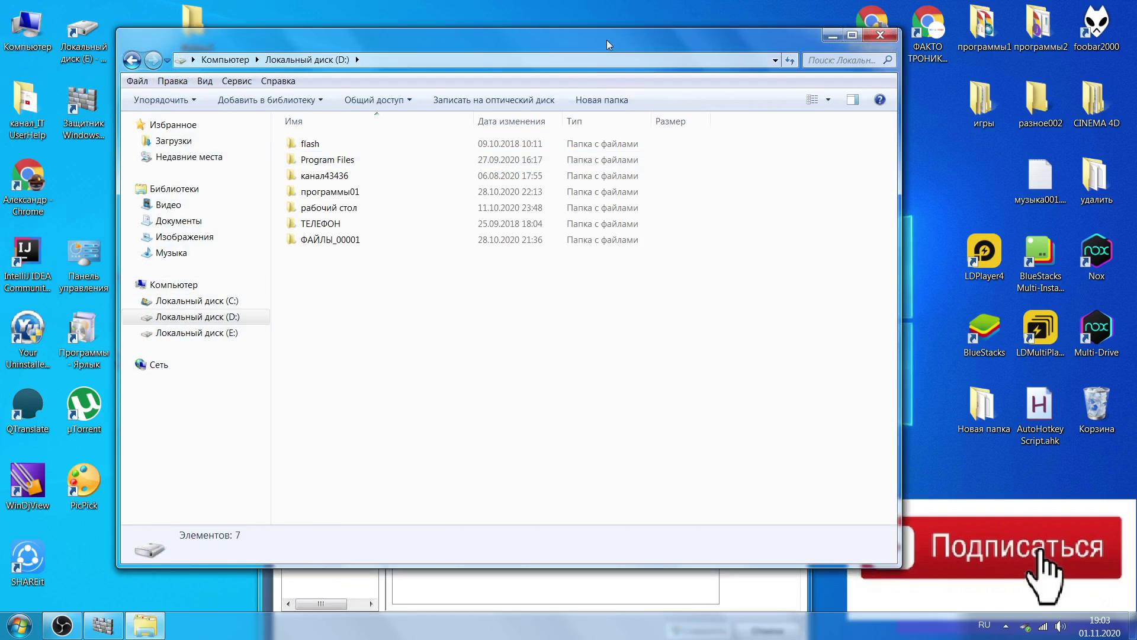
drag(606, 40, 578, 178)
drag(587, 100, 411, 468)
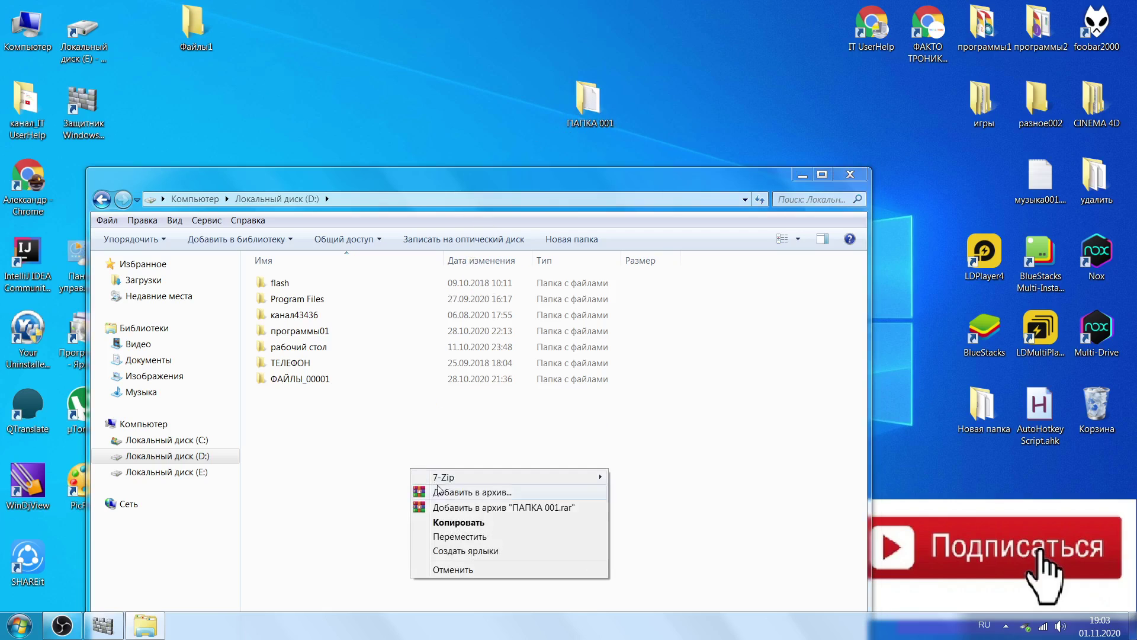
click(448, 537)
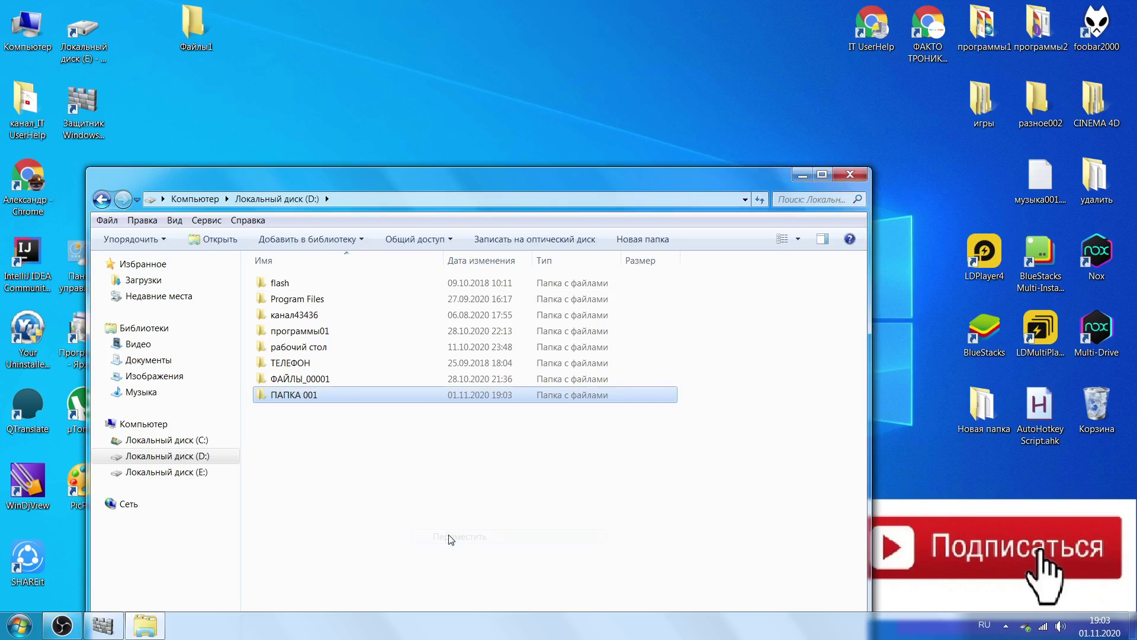
- Add the folder ПАПКА 001 on drive D: to the excluded files and folders, save the settings and minimize Windows Defender
click(850, 174)
drag(568, 235, 565, 77)
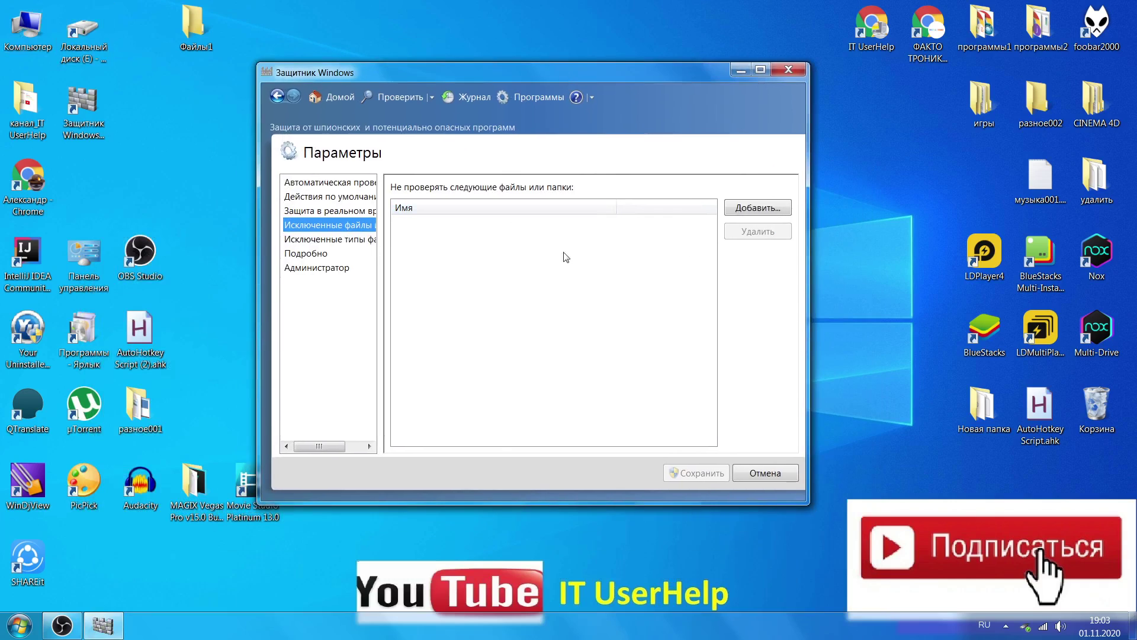
drag(639, 73, 615, 47)
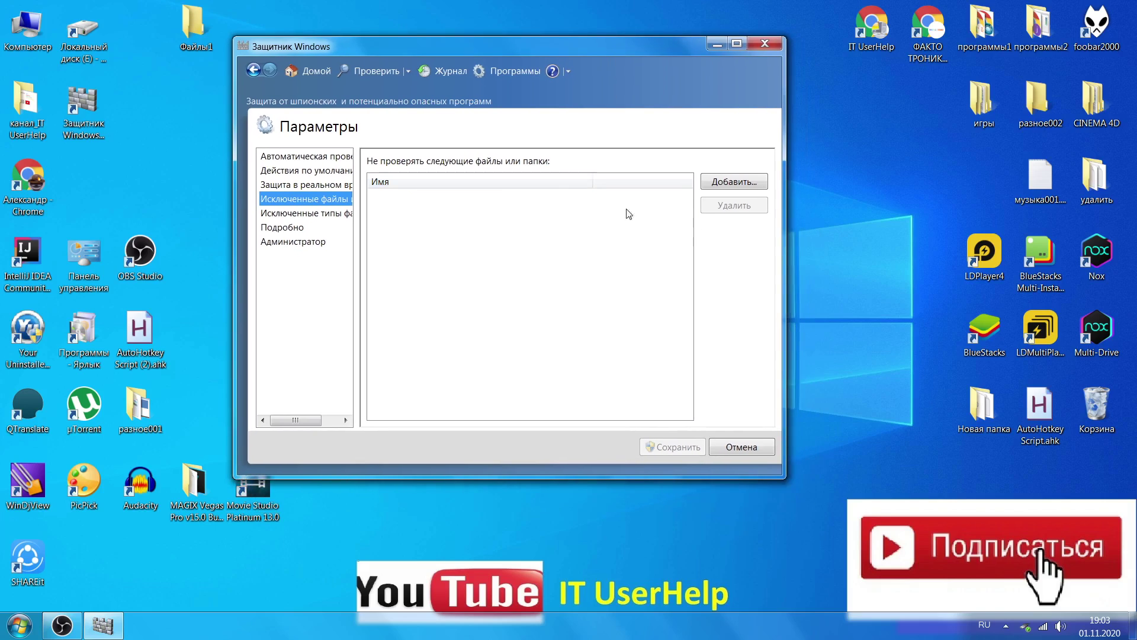
click(733, 183)
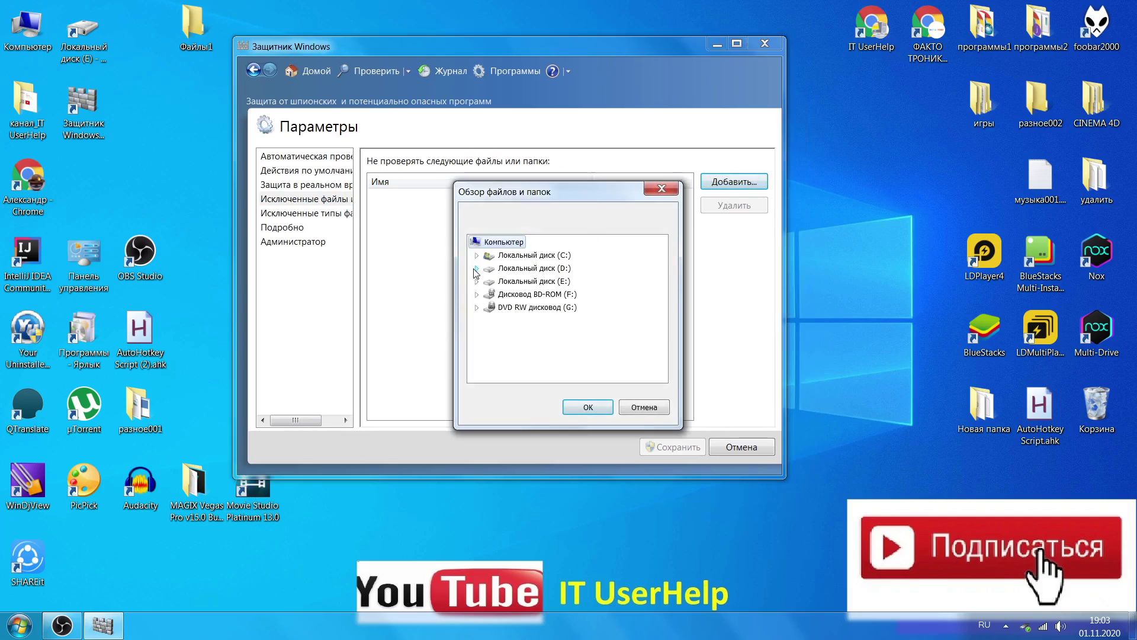
click(477, 269)
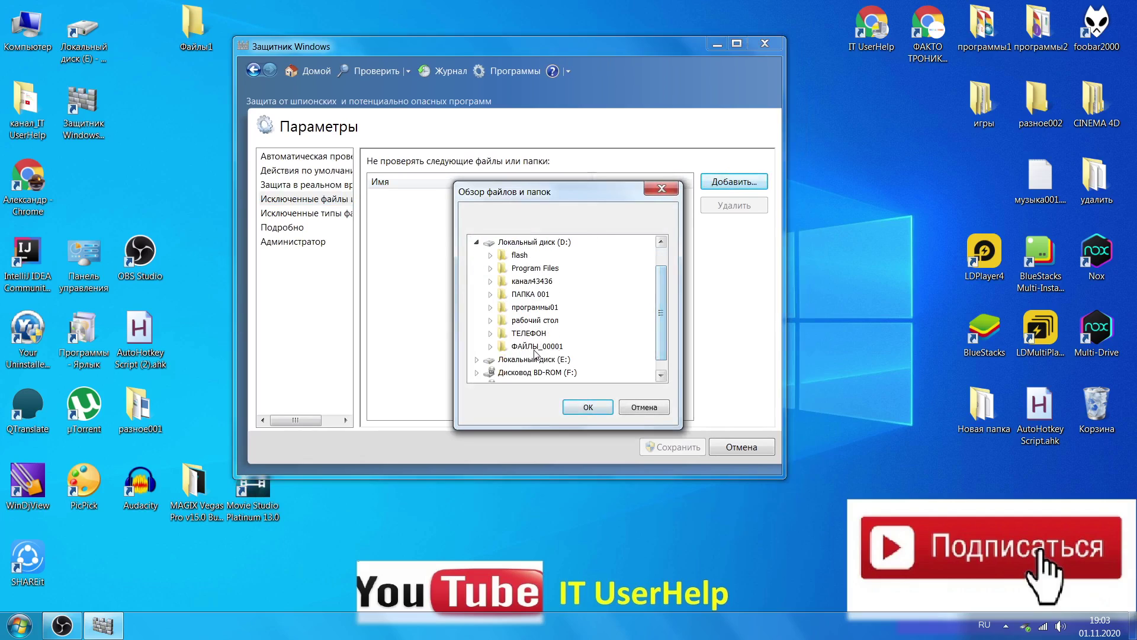
click(517, 295)
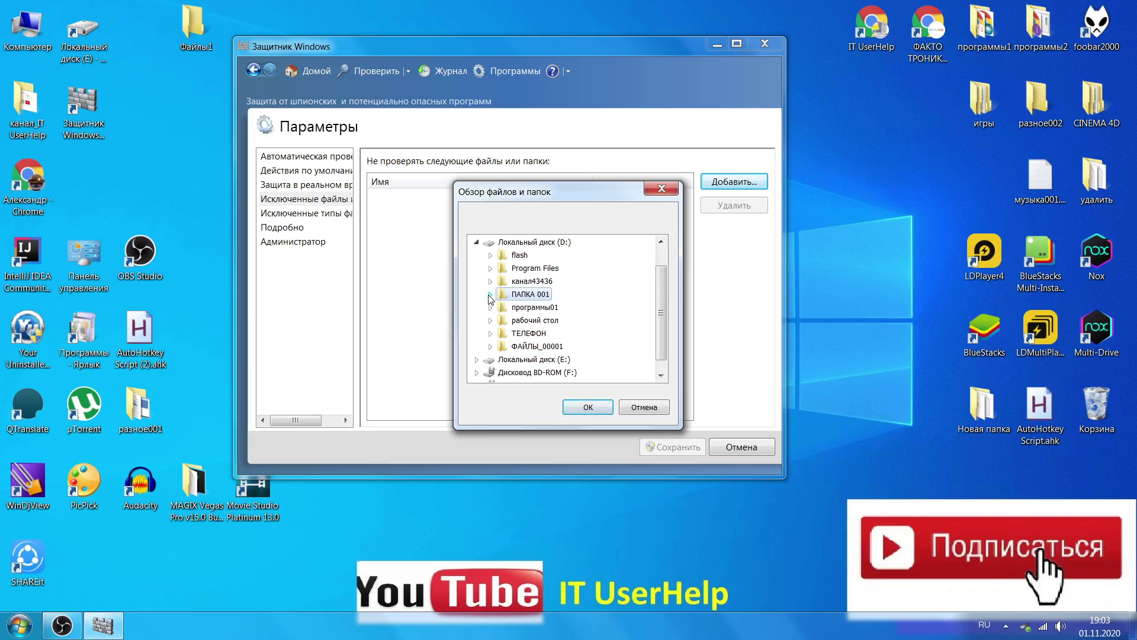
click(491, 294)
click(536, 308)
click(528, 296)
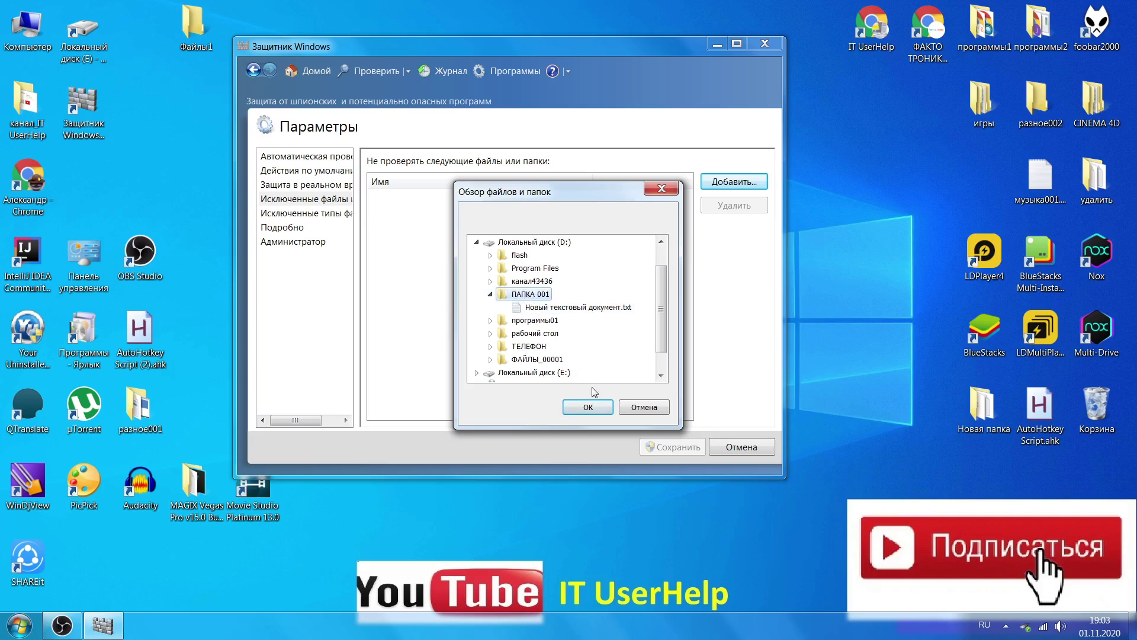
click(600, 408)
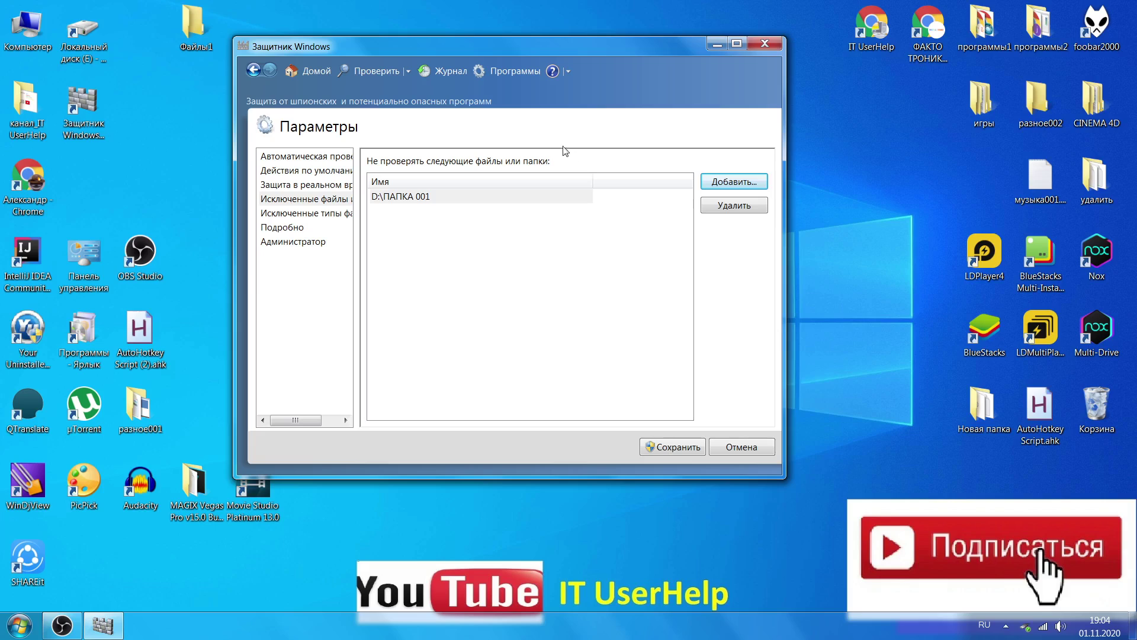
click(678, 446)
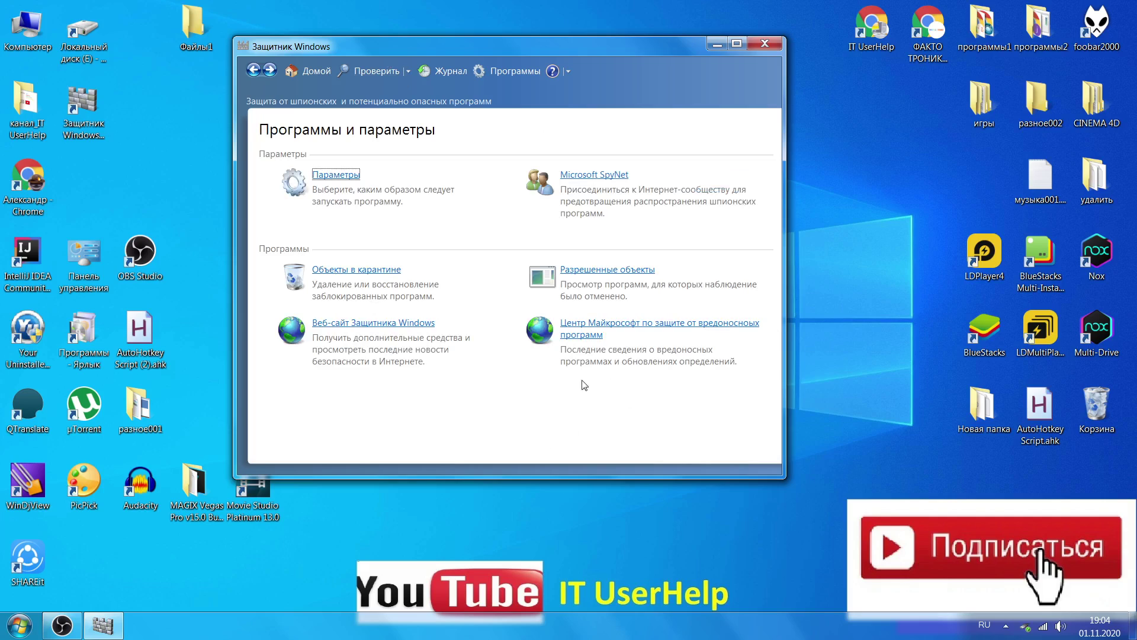
click(720, 44)
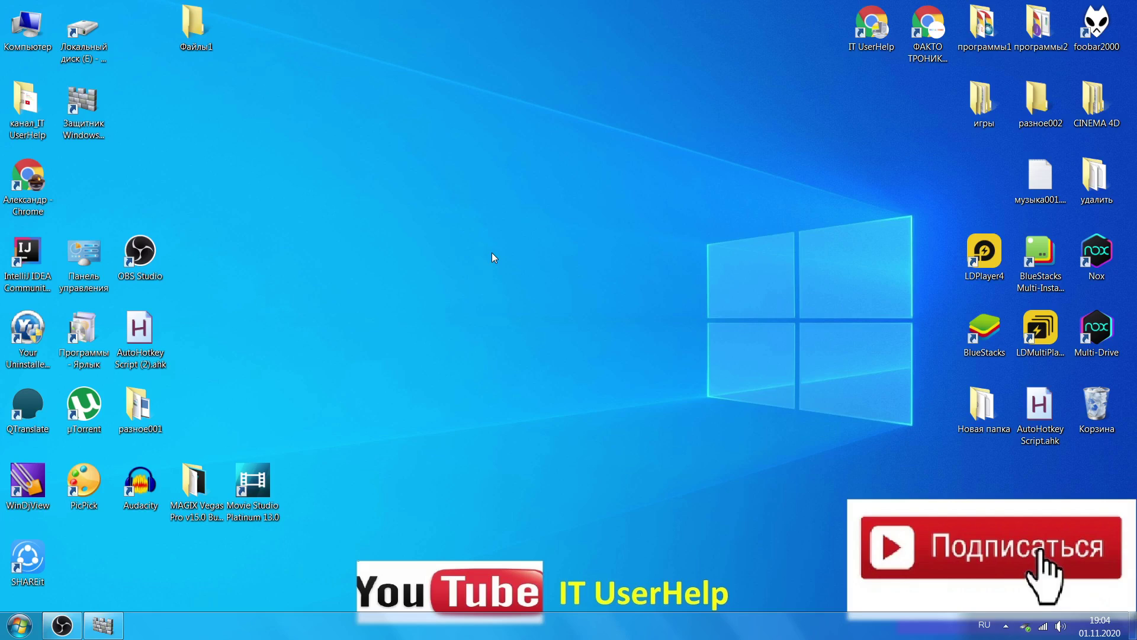
- Restore Windows Defender, reopen its options (Параметры) and remove D:\ПАПКА 001 from the excluded files and folders
click(103, 626)
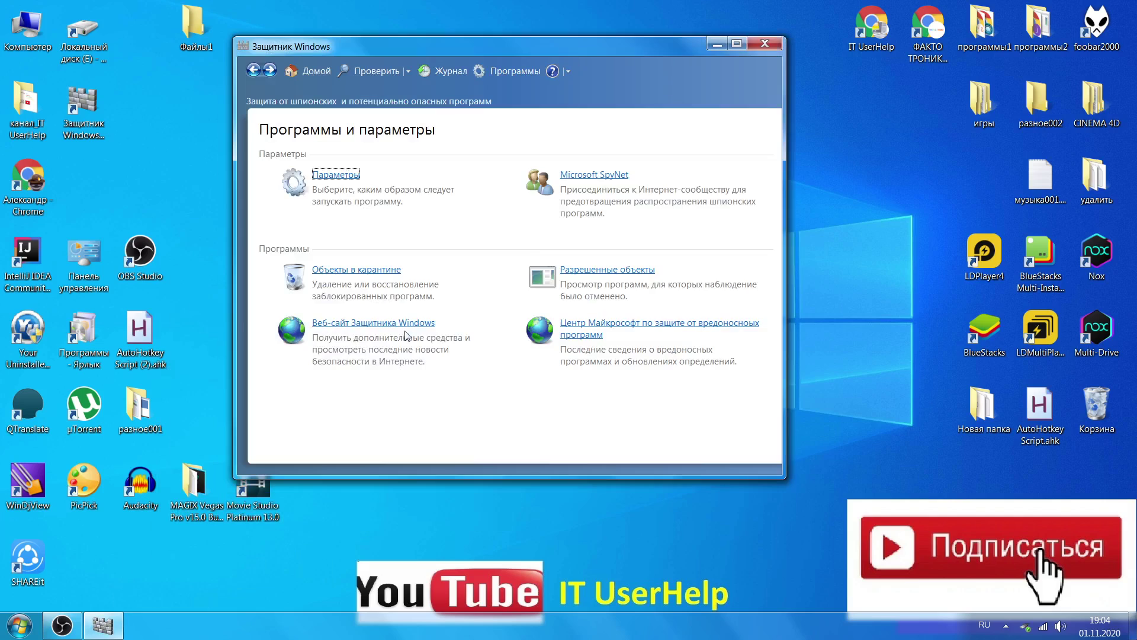
click(335, 175)
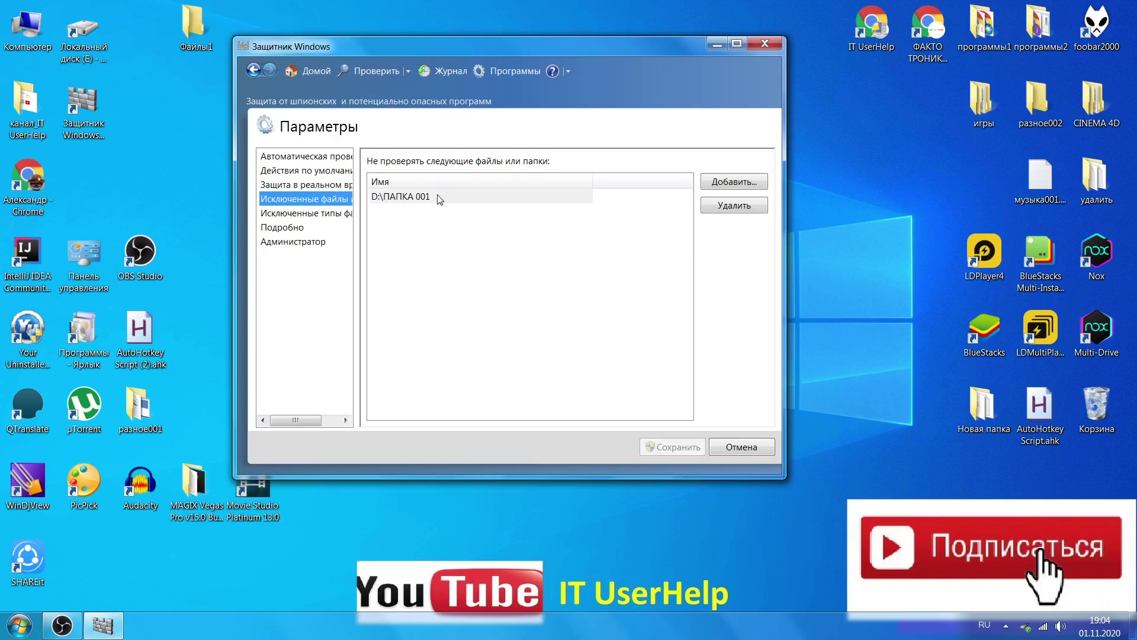
click(417, 197)
click(722, 205)
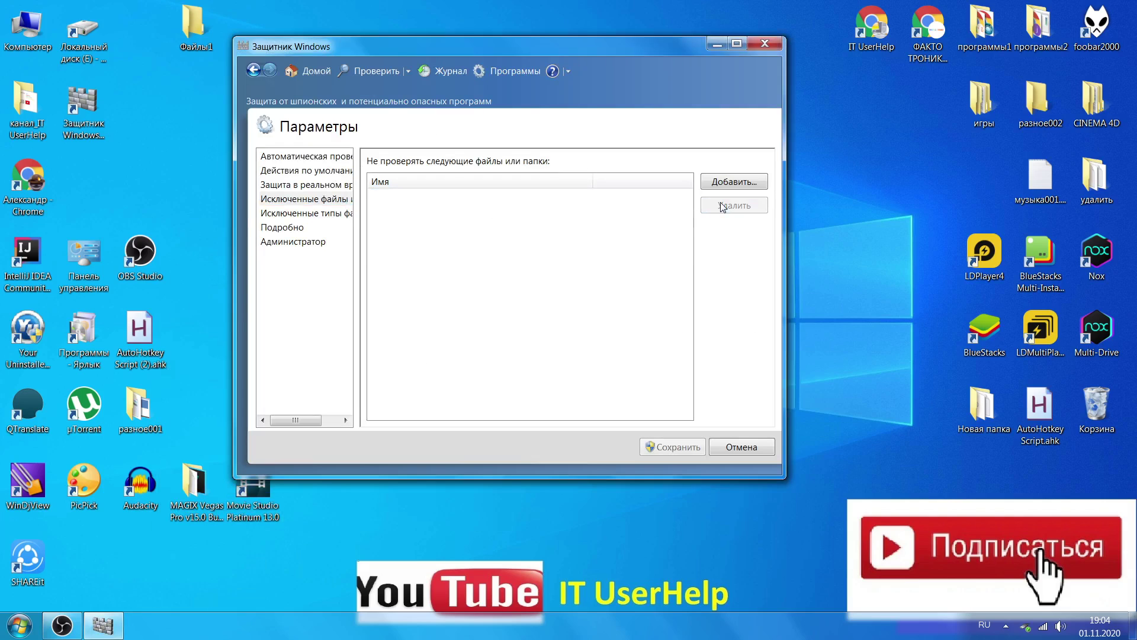
drag(555, 48, 545, 23)
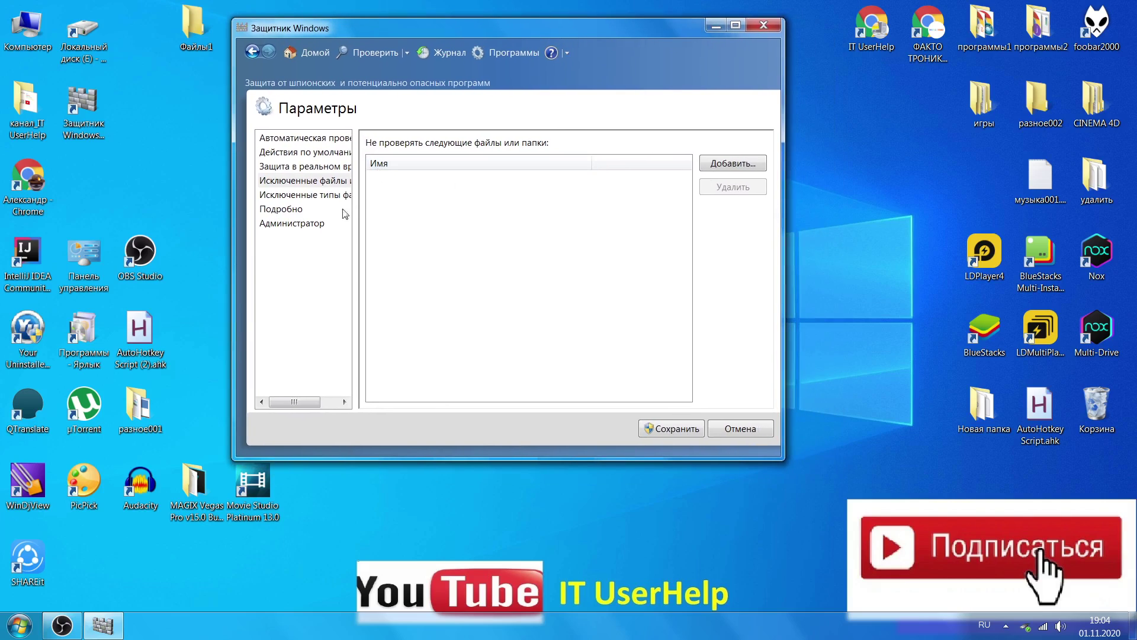
- Check for the folder ПАПКА 001 in the root of drive D:, then close the drive window
double_click(27, 26)
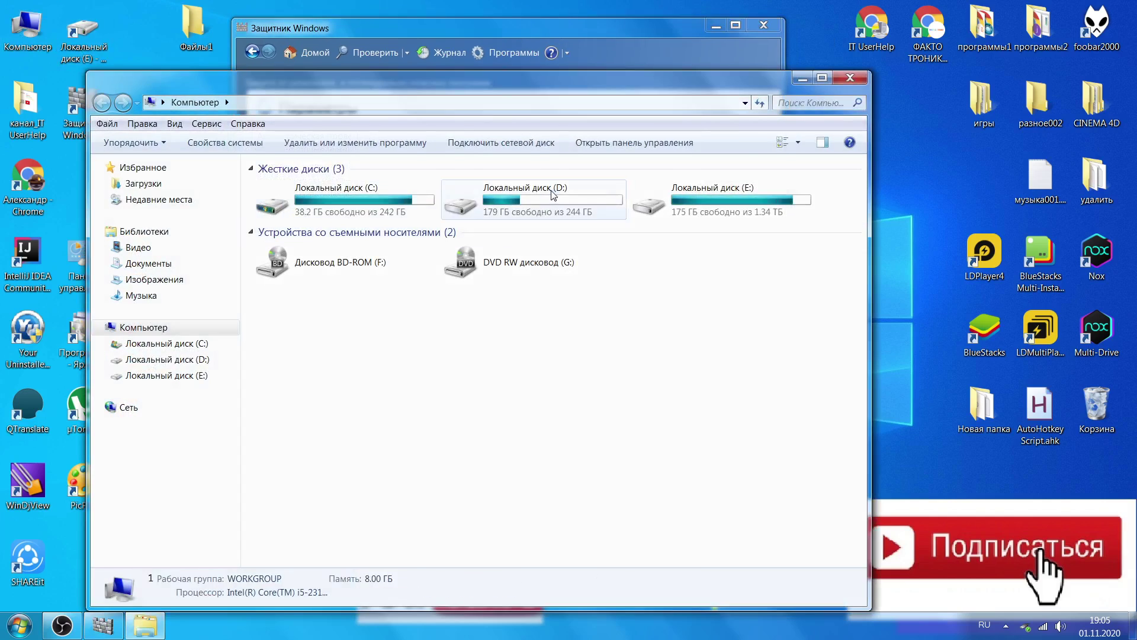
double_click(527, 204)
click(314, 236)
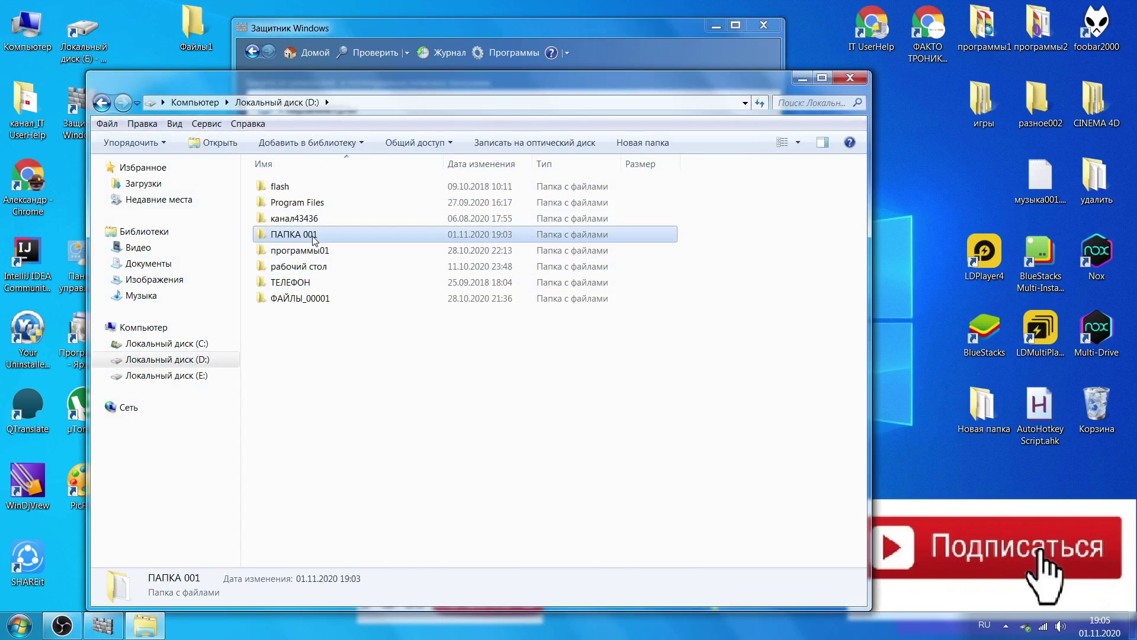
click(396, 336)
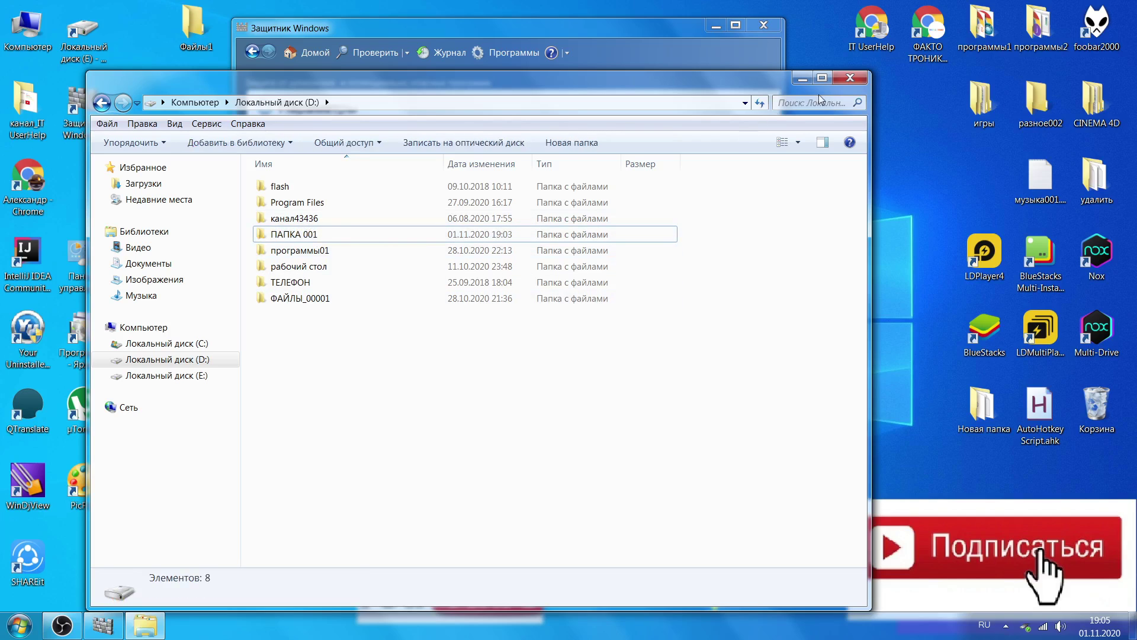
click(853, 79)
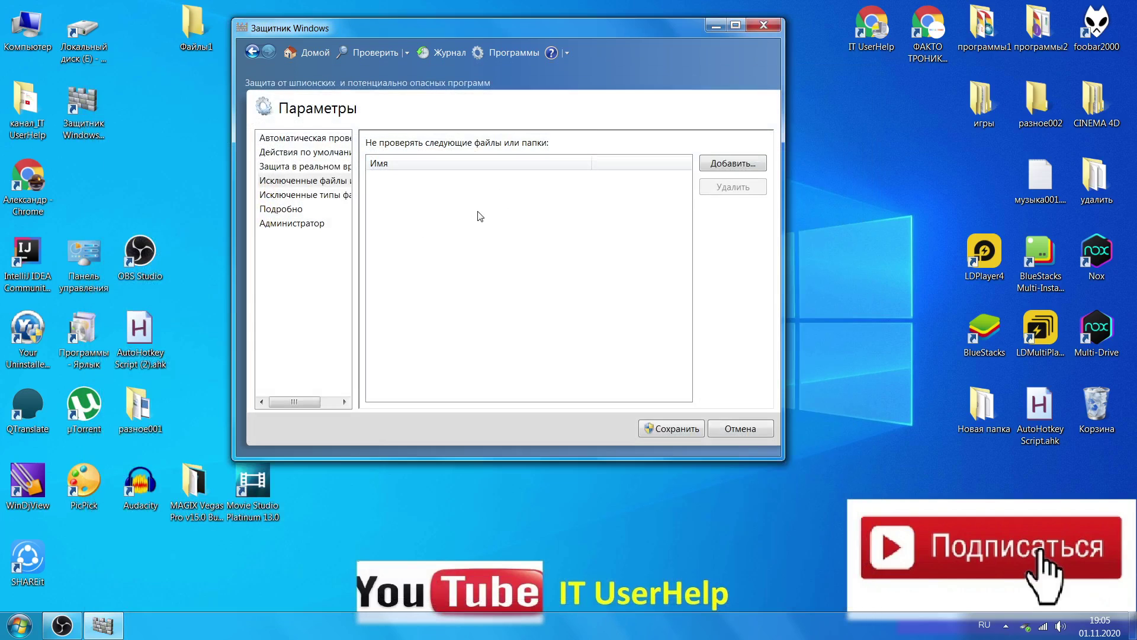
- Save the changed exclusion settings and close Windows Defender
click(681, 427)
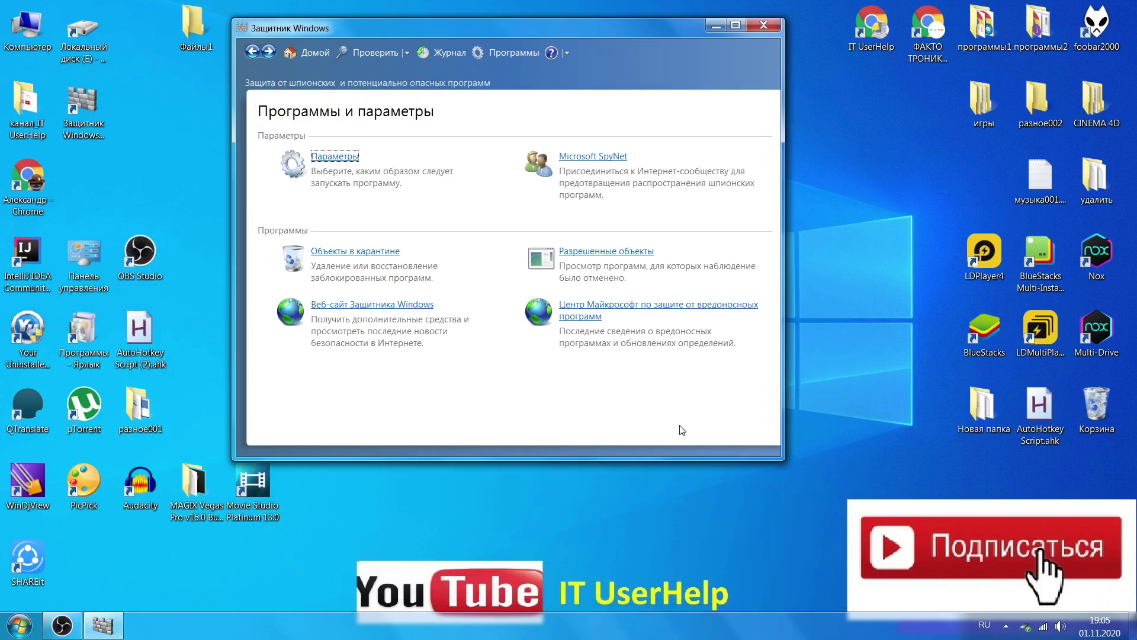
click(764, 25)
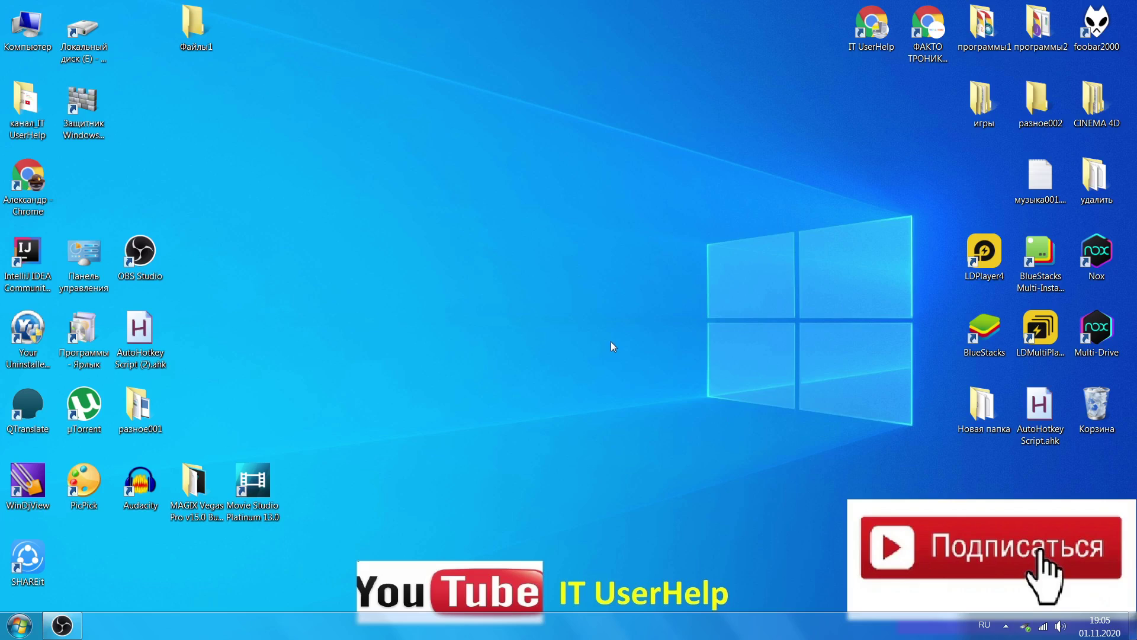
click(1005, 625)
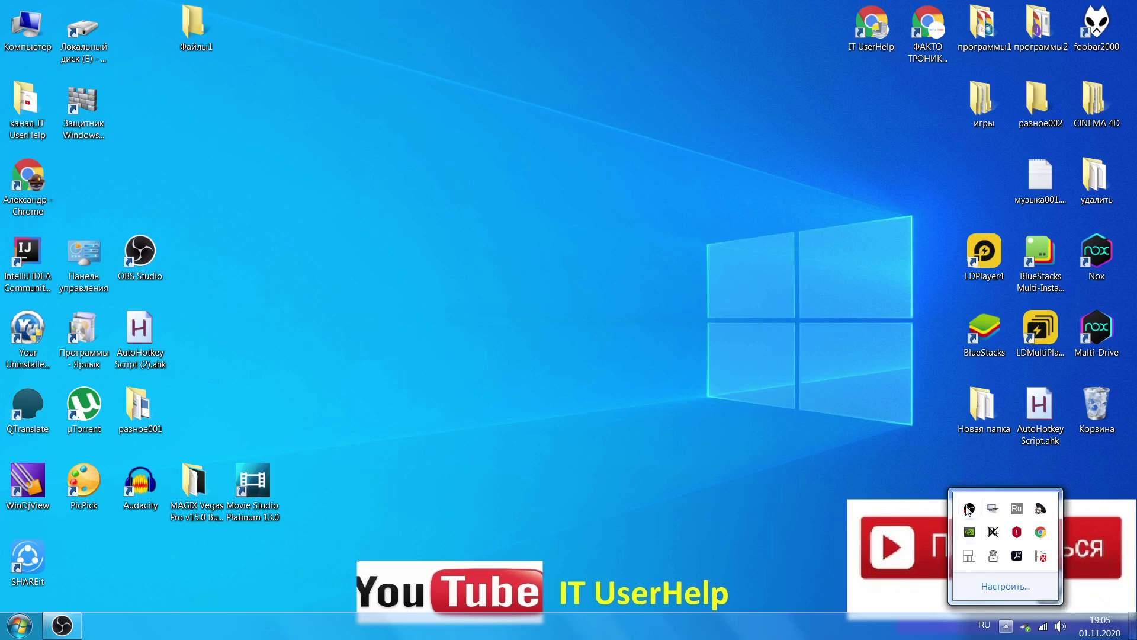